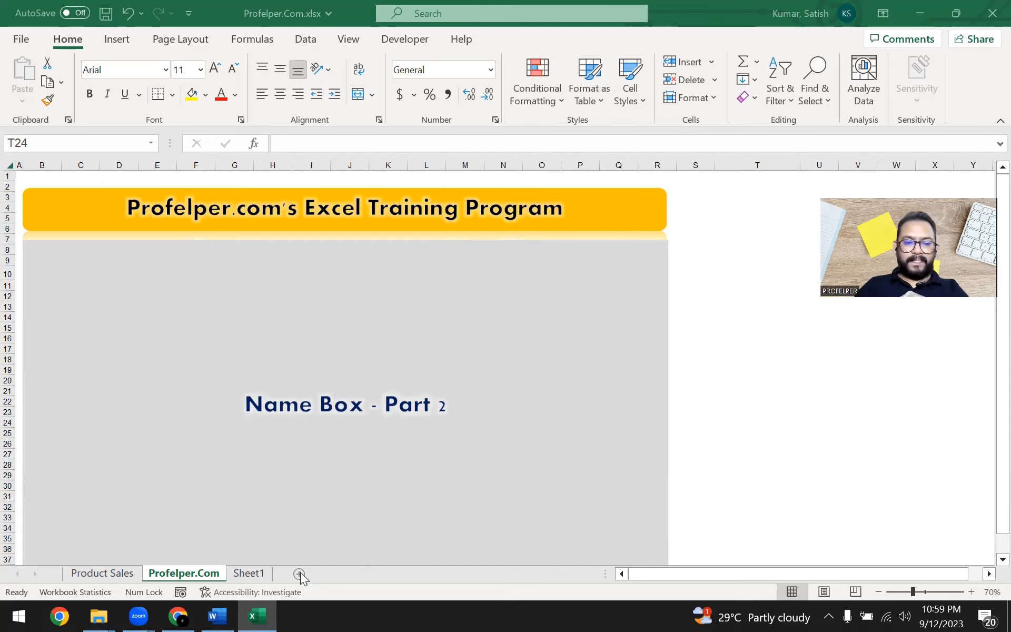
Review the notes on Excel objects and the four uses of the Name Box in Sheet1
left_click(256, 575)
scroll(606, 453, "up", 5)
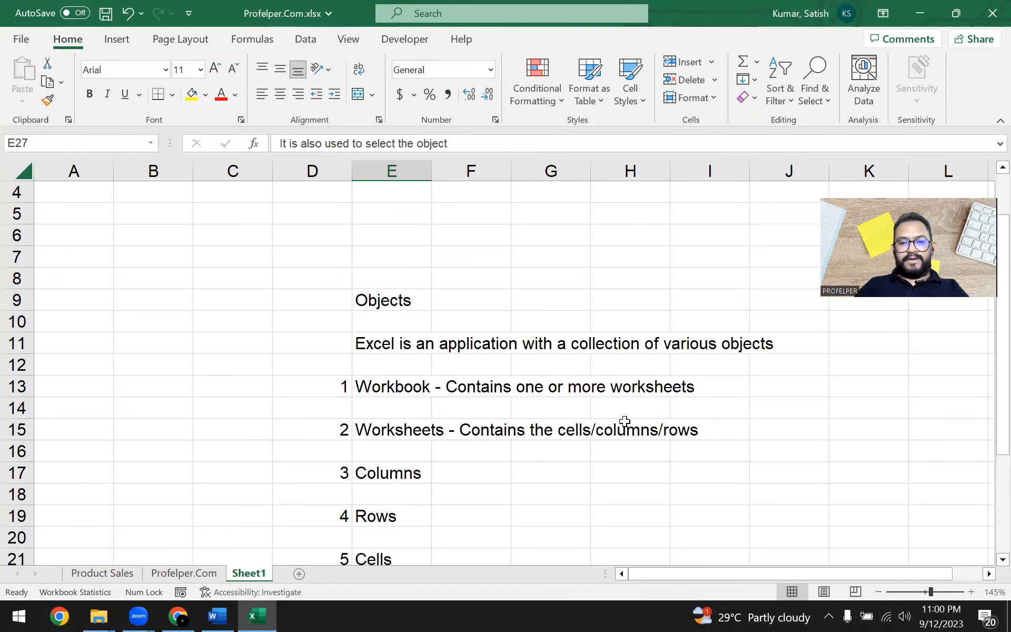
scroll(432, 326, "down", 3)
scroll(398, 293, "up", 1)
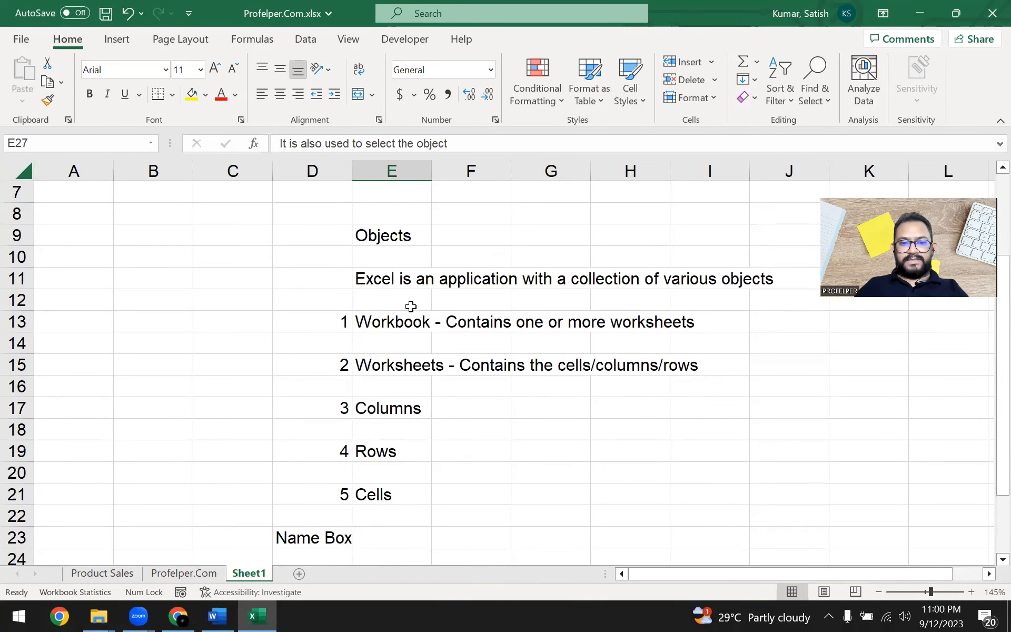
left_click(587, 416)
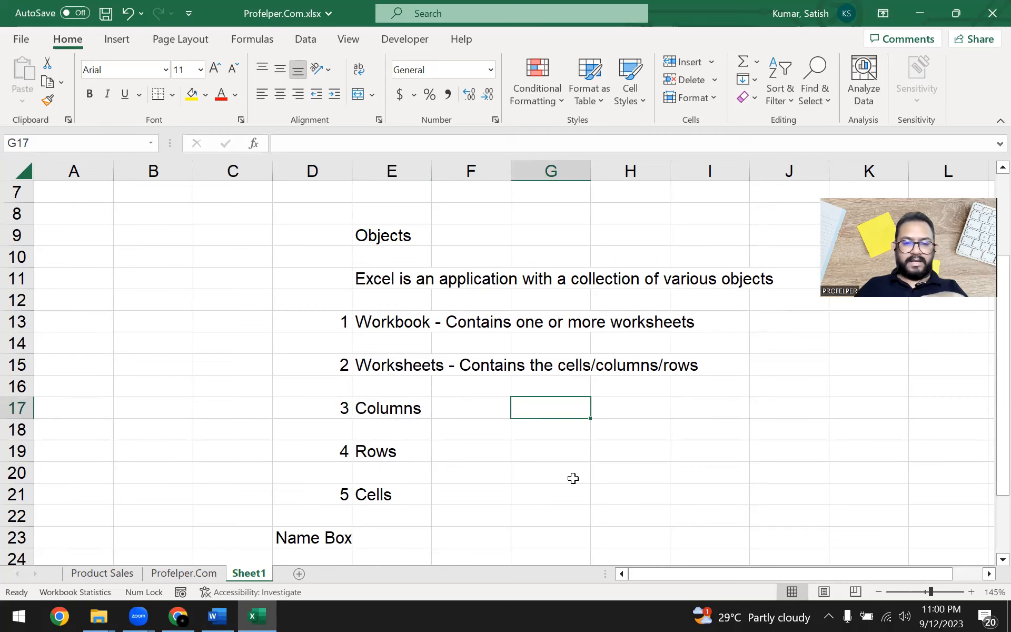
scroll(558, 477, "down", 3)
left_click(333, 514)
left_click_drag(312, 378, 514, 447)
left_click(598, 503)
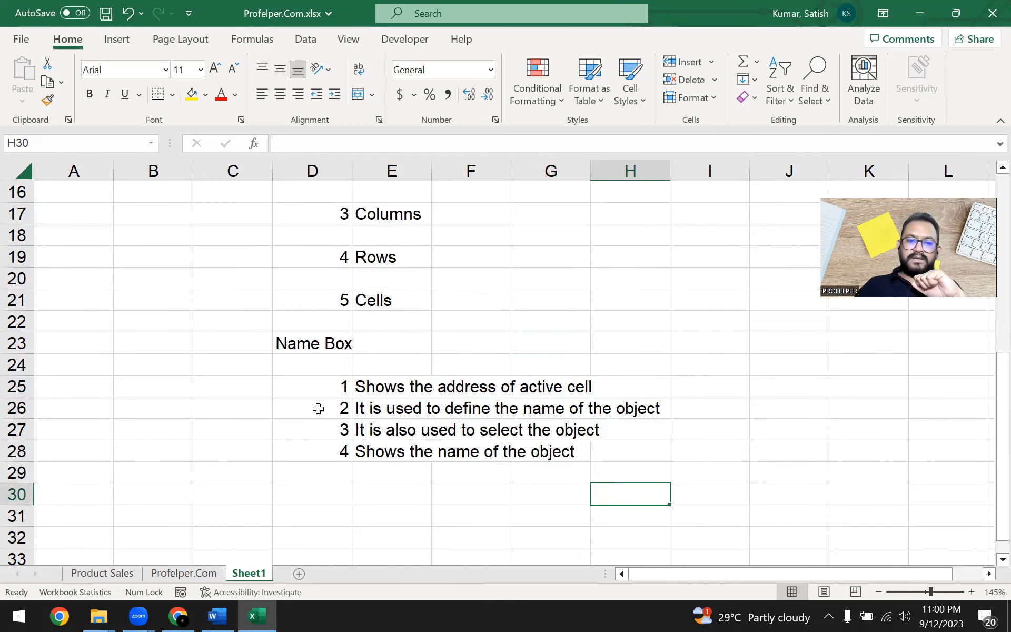
left_click(364, 405)
left_click(547, 387)
left_click(425, 385)
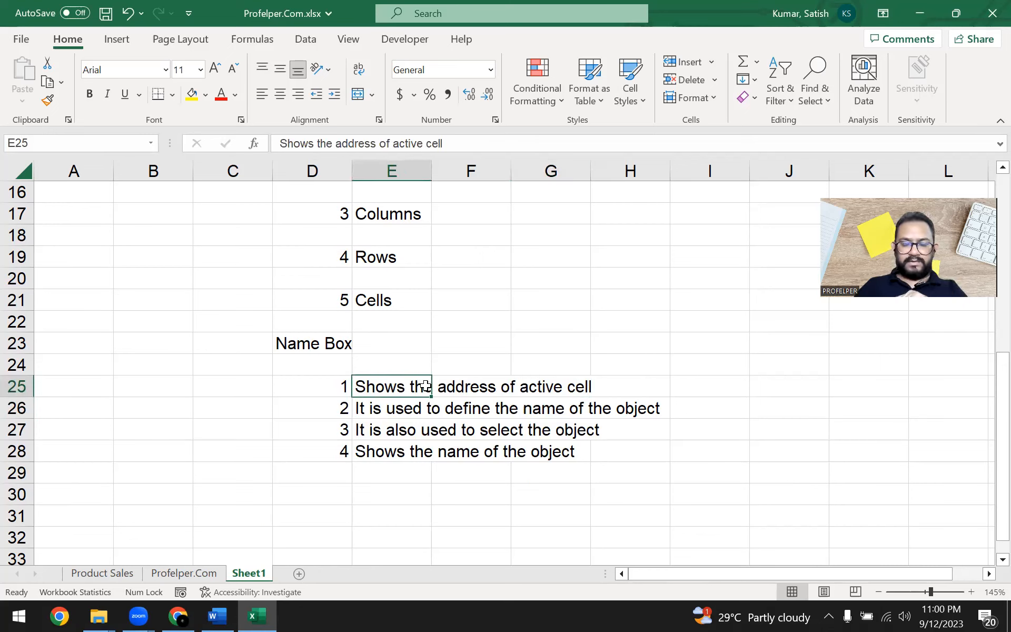
Look through the product tables and charts on the Product Sales sheet, from Accessories down to Storage and back
left_click(93, 577)
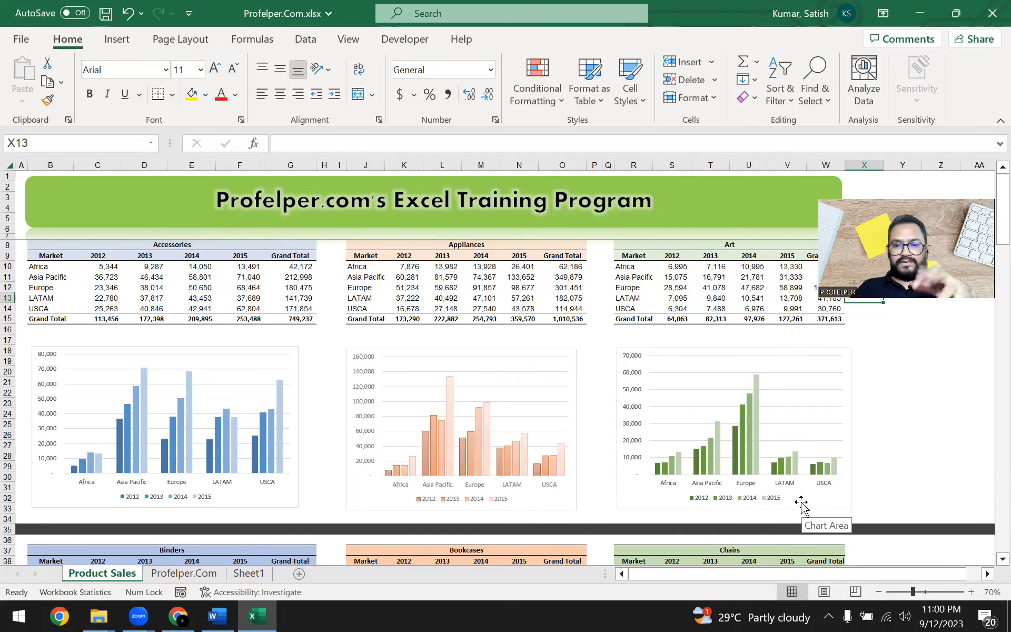
scroll(870, 474, "down", 9)
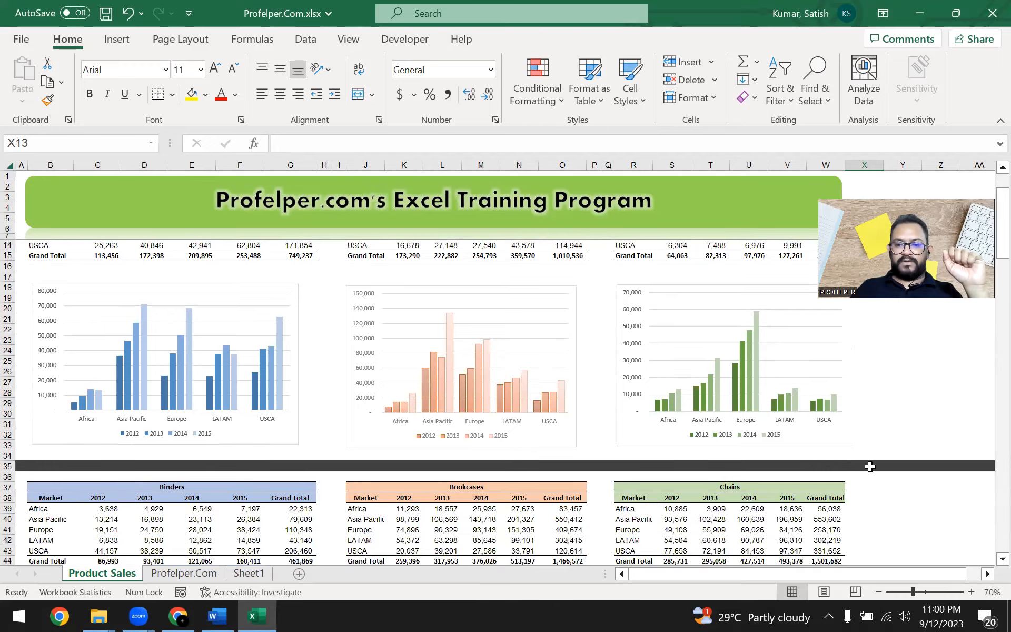
scroll(869, 466, "down", 14)
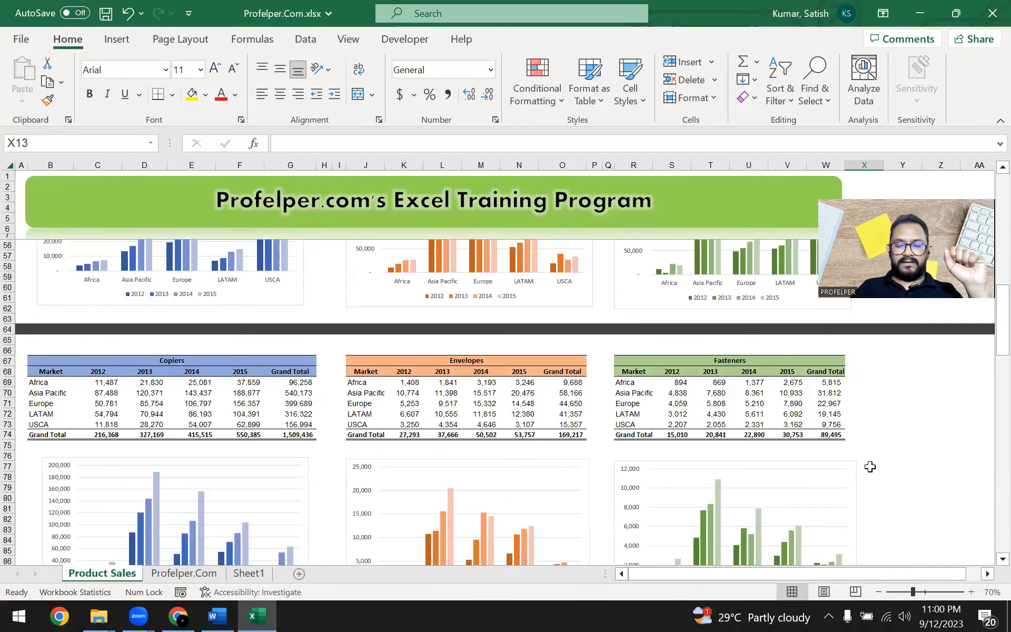
scroll(870, 467, "down", 4)
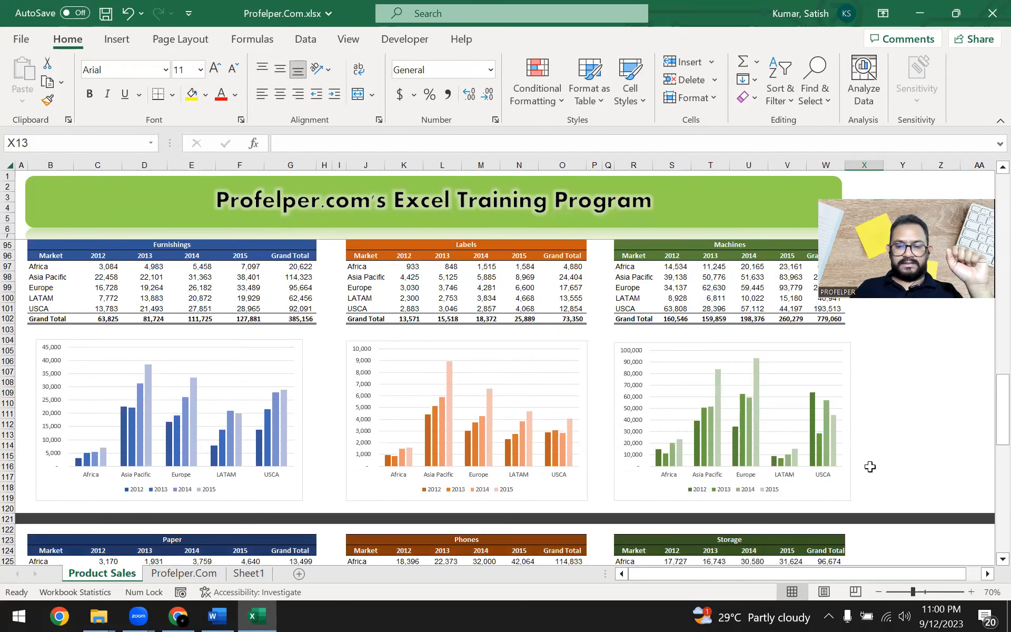
scroll(870, 466, "up", 2)
left_click(684, 396)
left_click_drag(709, 403, 778, 429)
left_click(779, 429)
scroll(902, 458, "down", 14)
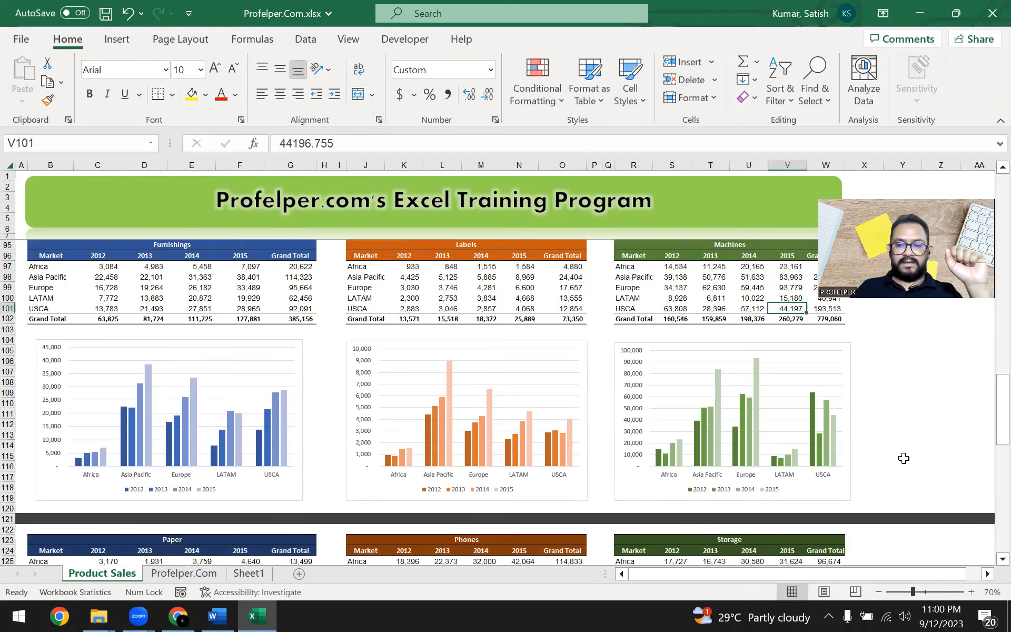
scroll(904, 458, "up", 9)
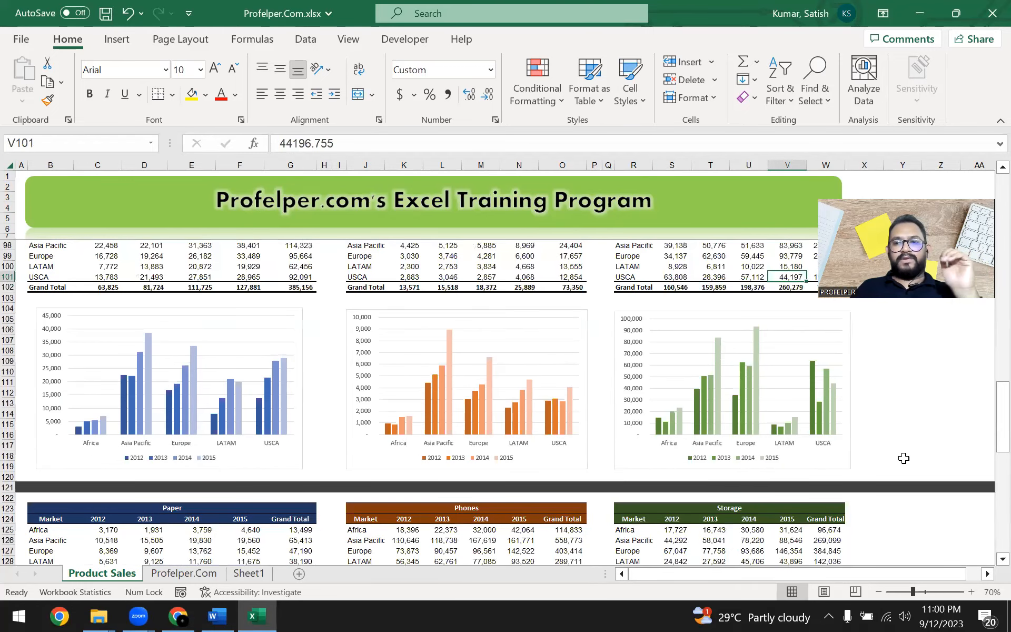
scroll(904, 458, "up", 20)
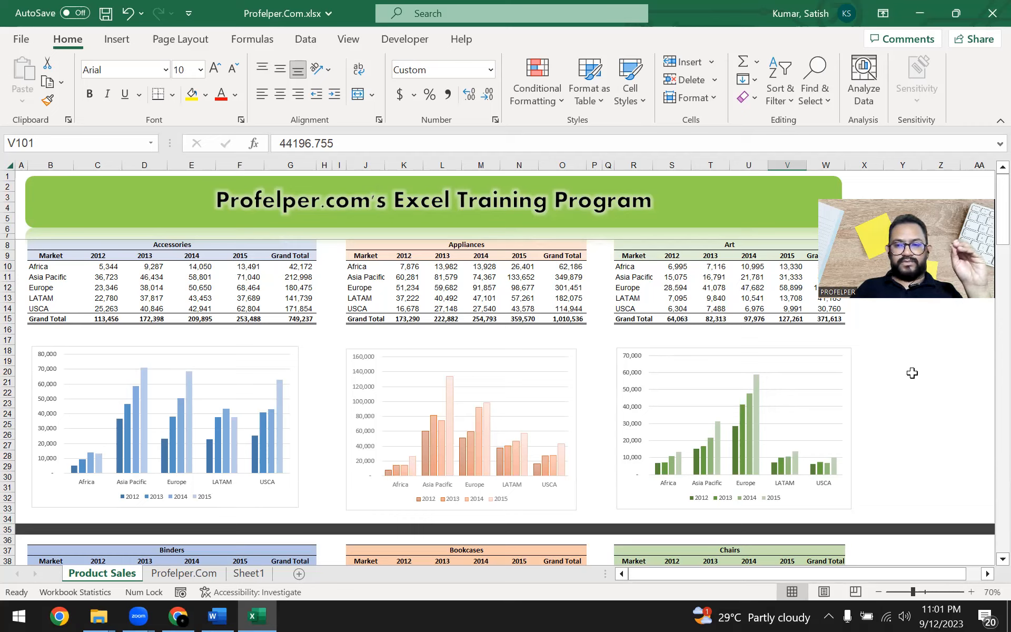
Select various empty cells beside the Art table and chart to examine how the Name Box shows the active cell's address
left_click(928, 374)
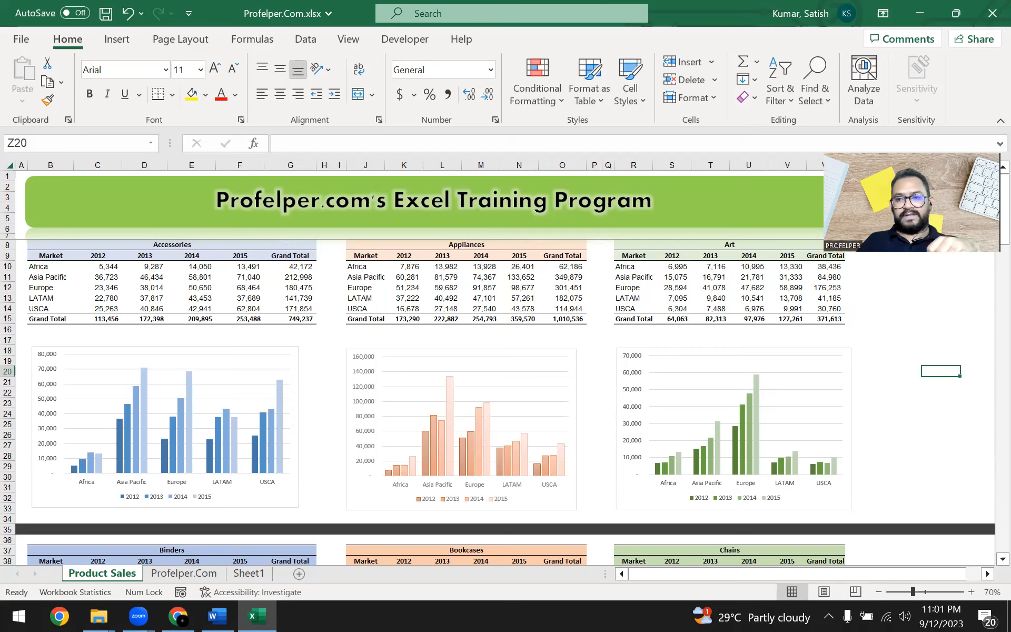
left_click(889, 298)
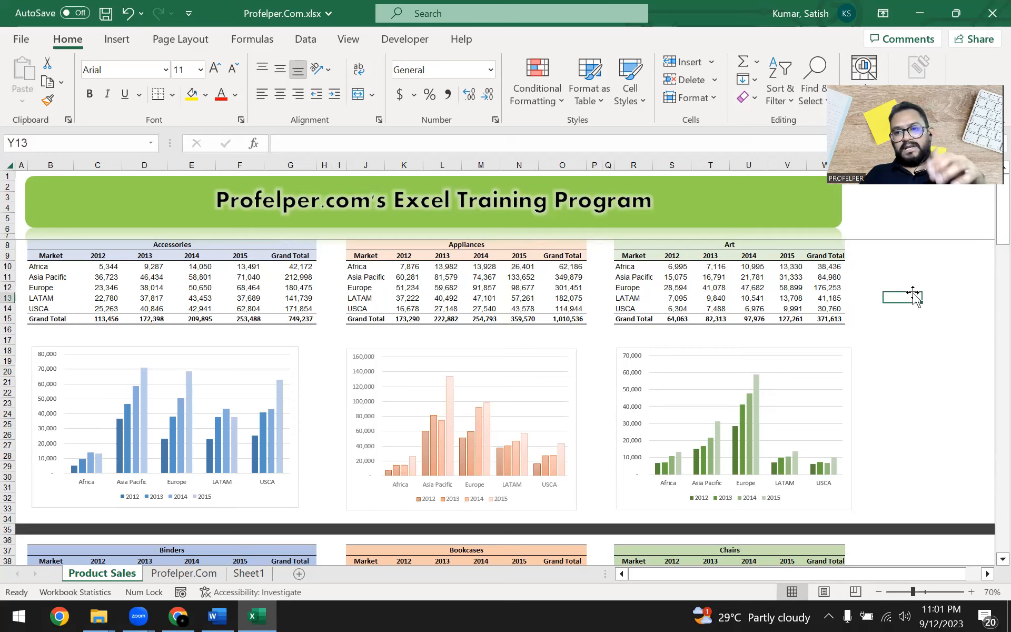
left_click(924, 331)
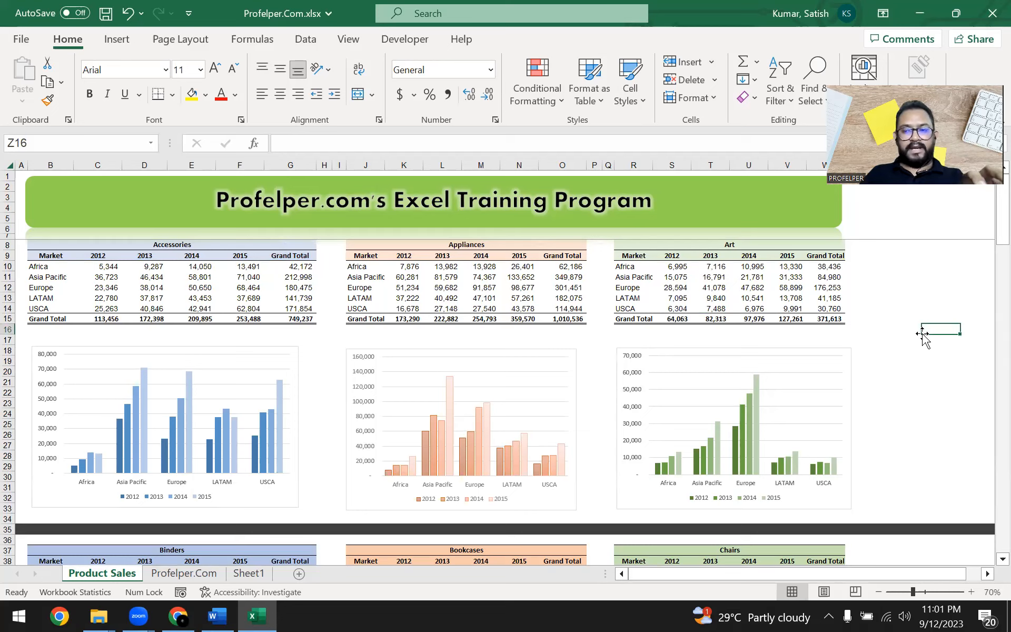
left_click(896, 309)
left_click(909, 376)
left_click(905, 296)
left_click(904, 254)
left_click(898, 338)
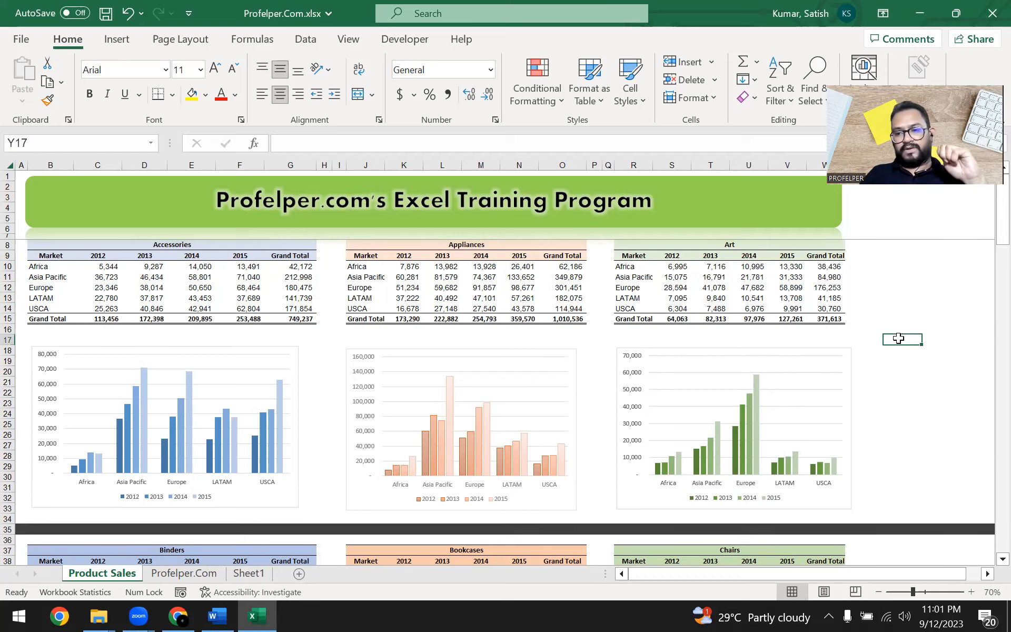
left_click(901, 310)
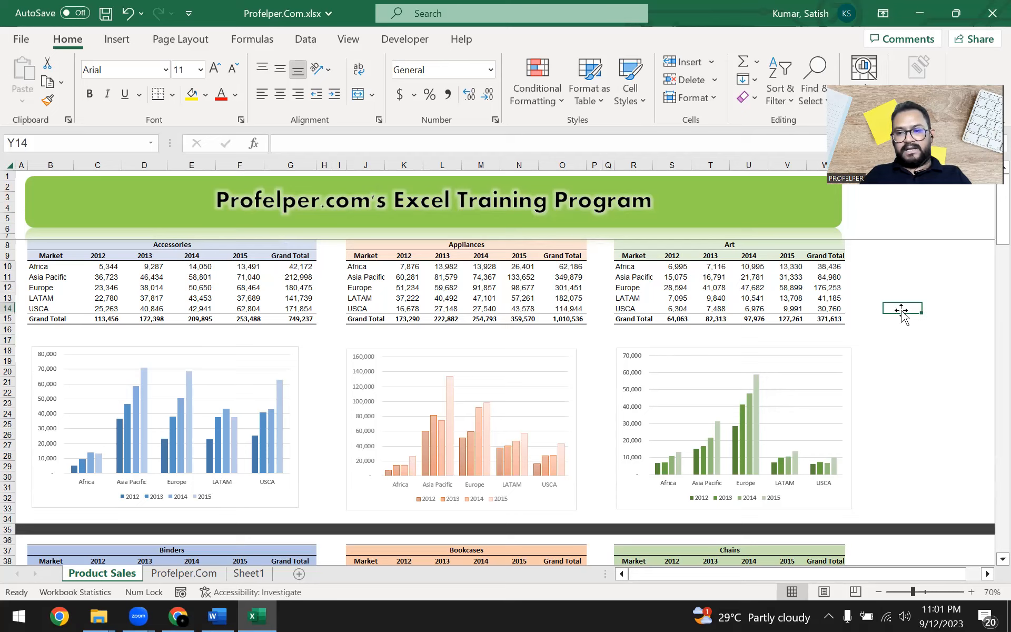
left_click(895, 263)
left_click(898, 354)
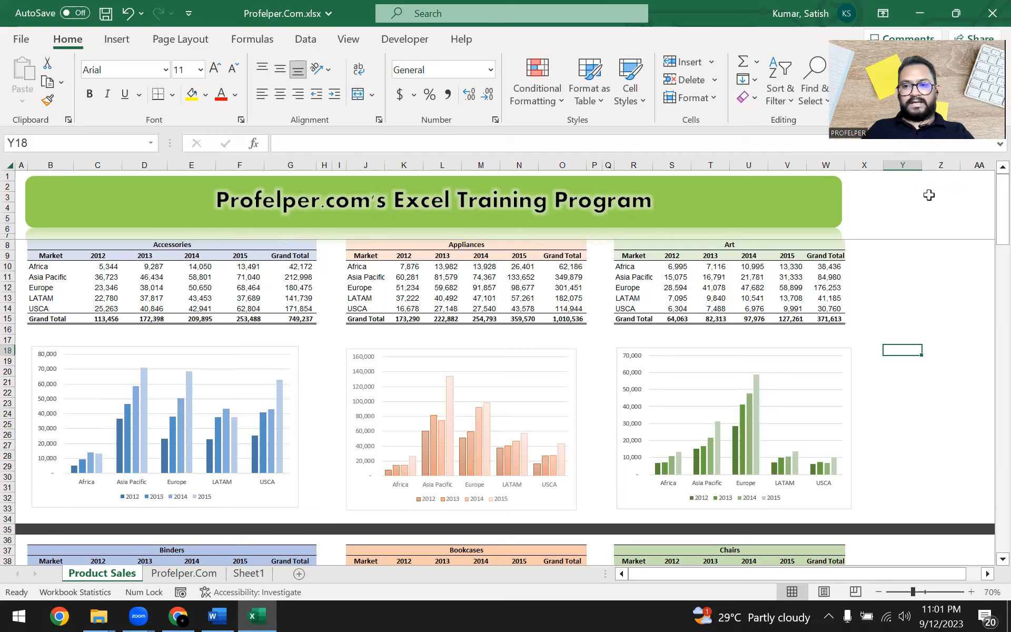
Select all of column Y and individual cells in it, and examine the address in the Name Box
left_click(903, 165)
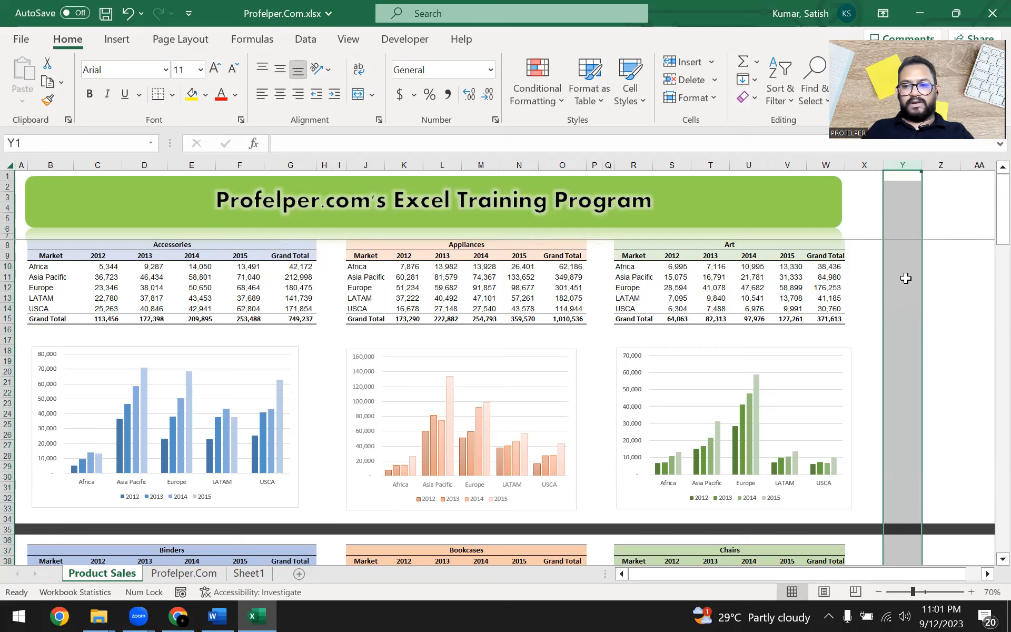
left_click(891, 338)
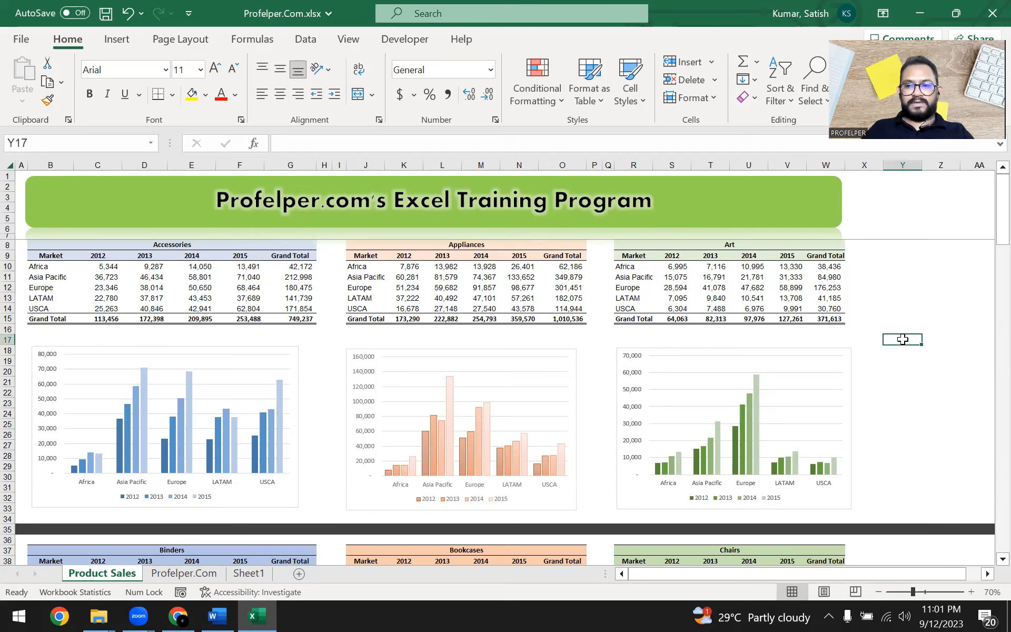
left_click(61, 143)
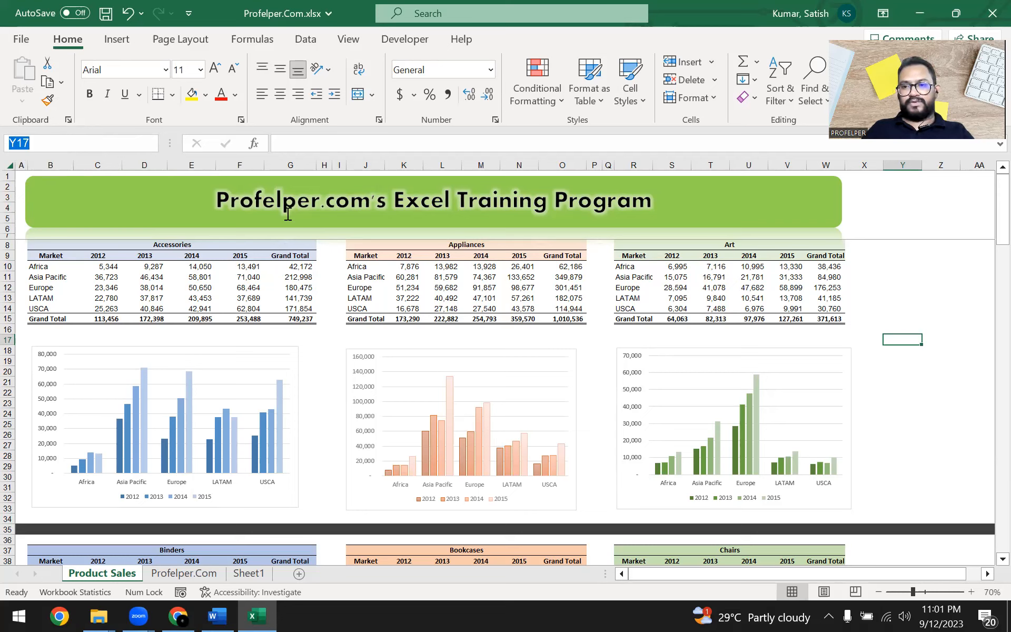
left_click(889, 286)
left_click(893, 361)
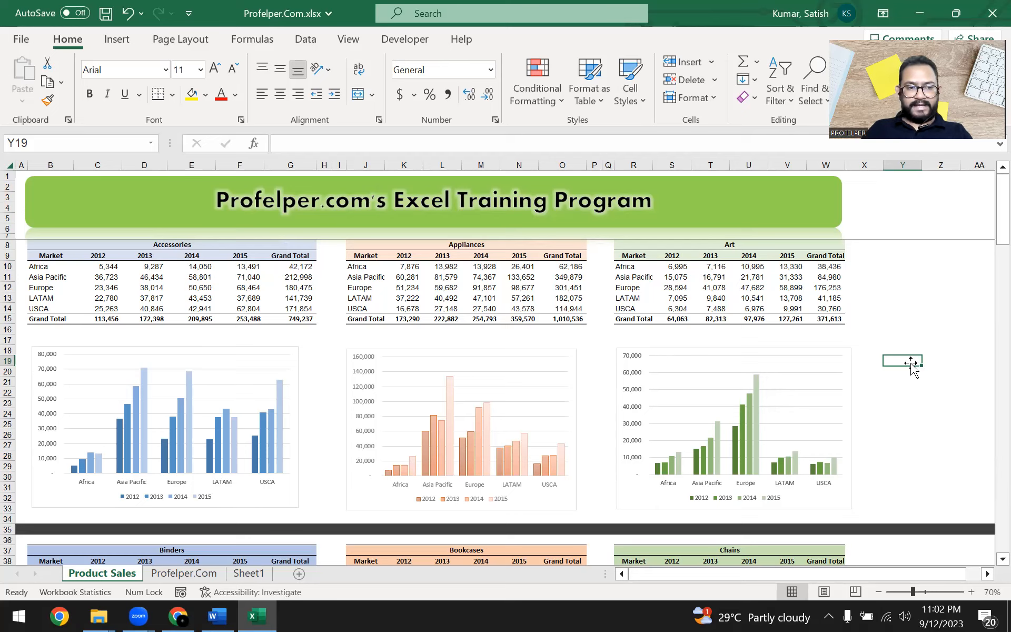
left_click(904, 322)
Review the second Name Box note in Sheet1, on defining the name of an object
left_click(250, 575)
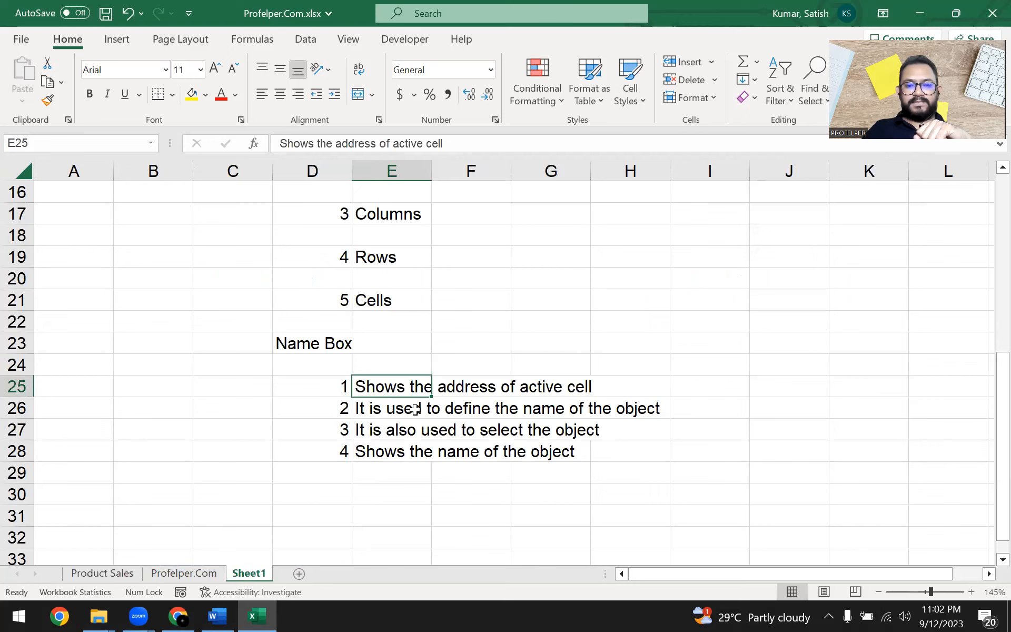
left_click(380, 409)
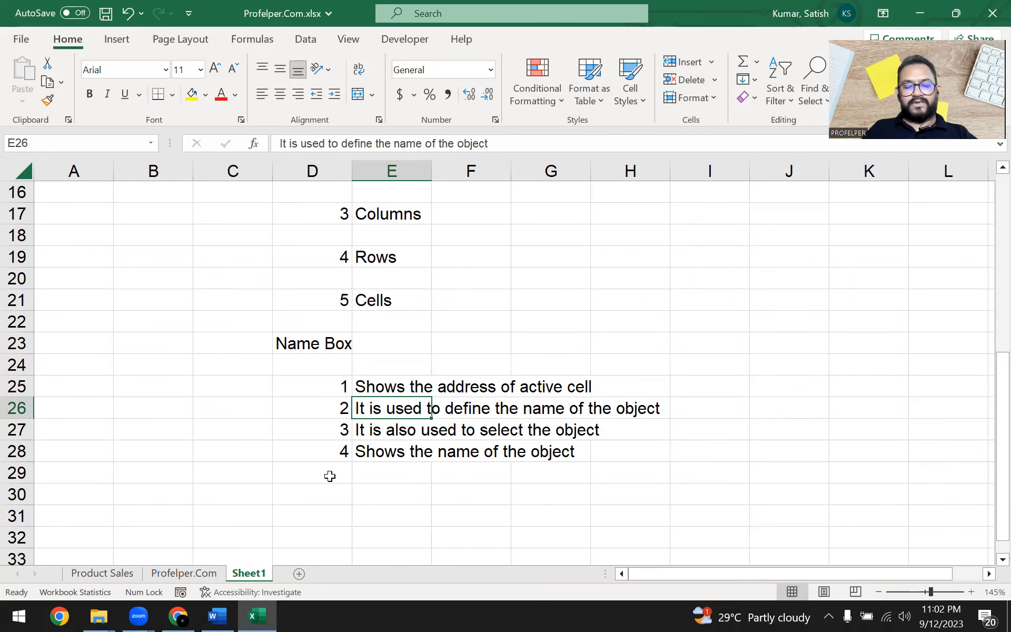
Select the Accessories, Appliances and Art charts on the Product Sales sheet in turn to check their names in the Name Box
left_click(103, 573)
left_click(914, 299)
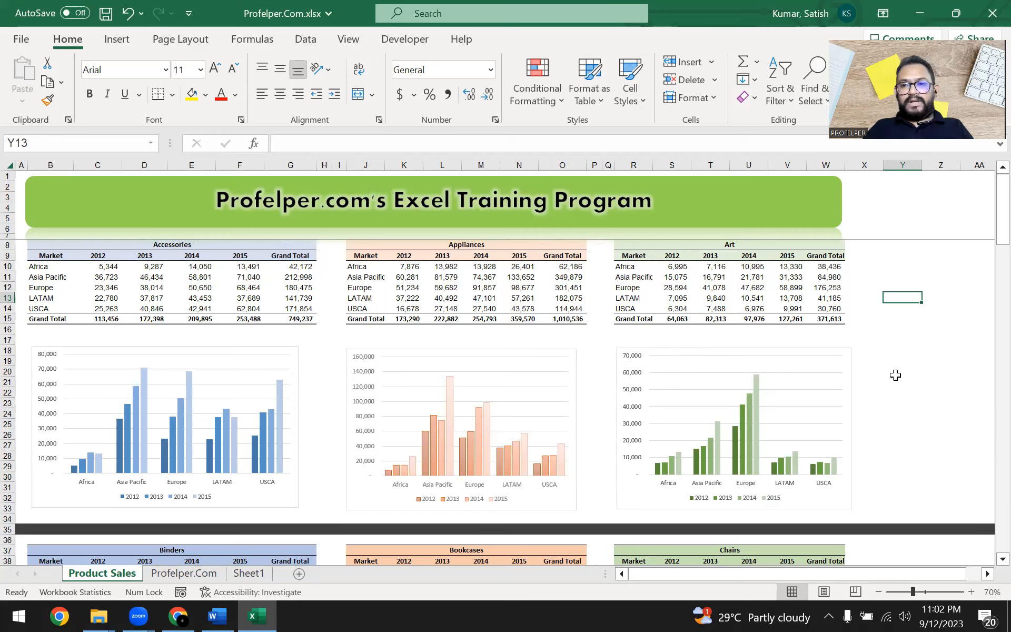
left_click(291, 505)
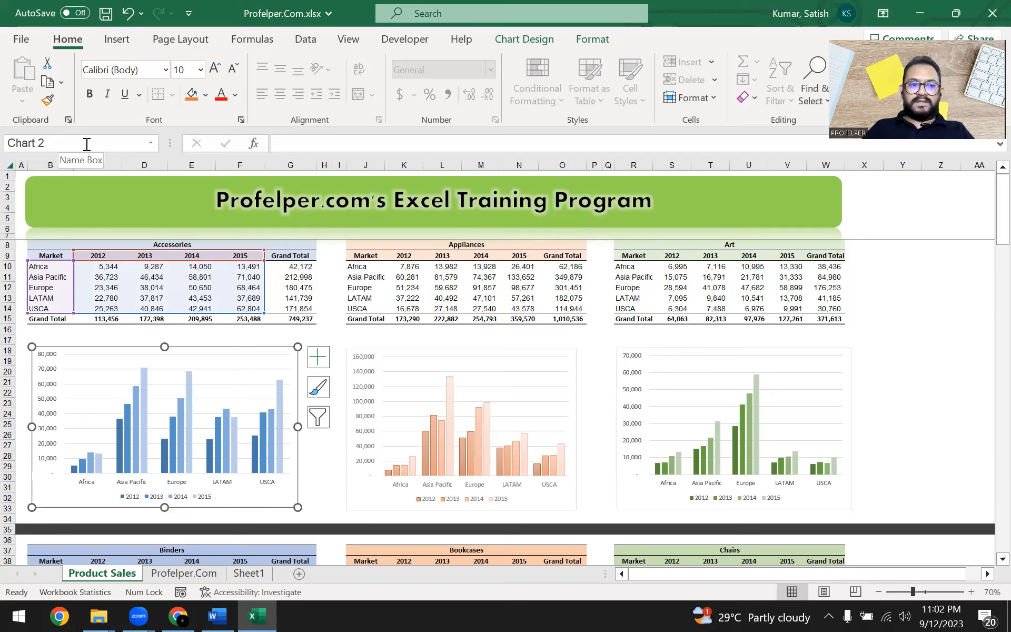
mouse_move(270, 449)
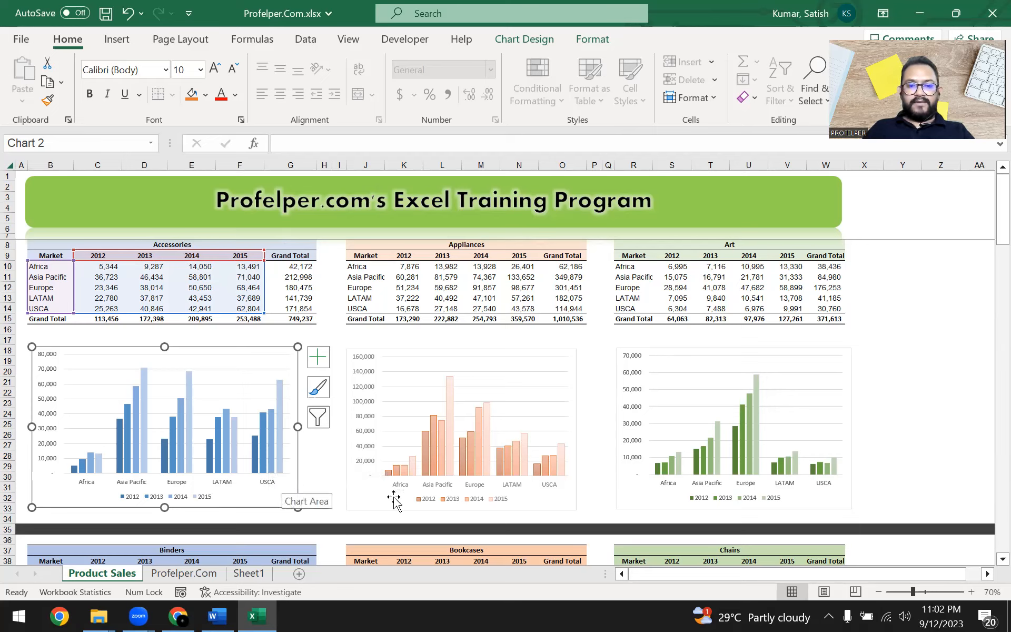
left_click(376, 499)
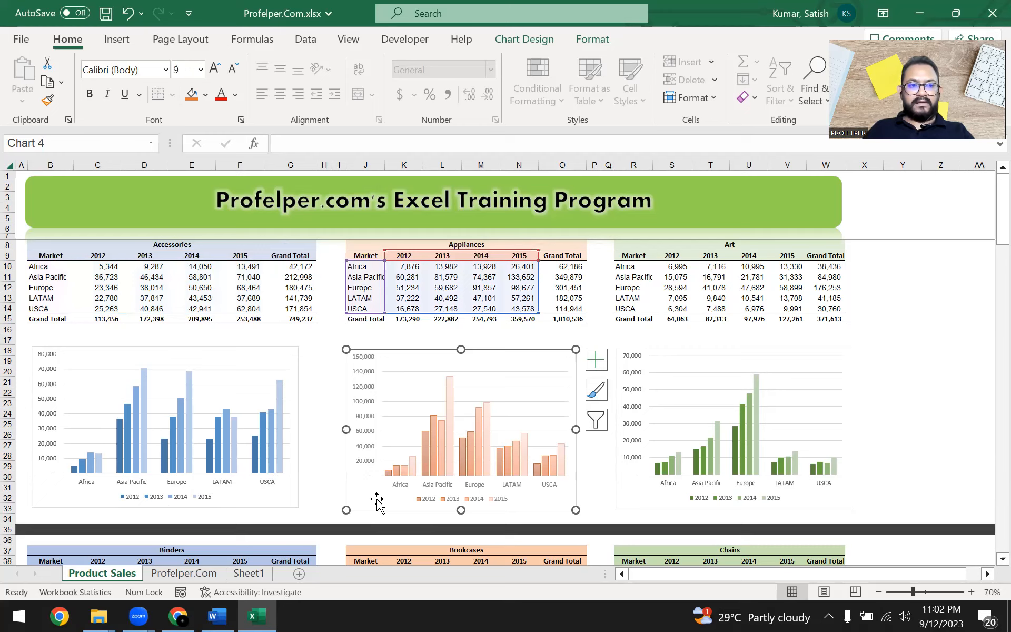
left_click(83, 140)
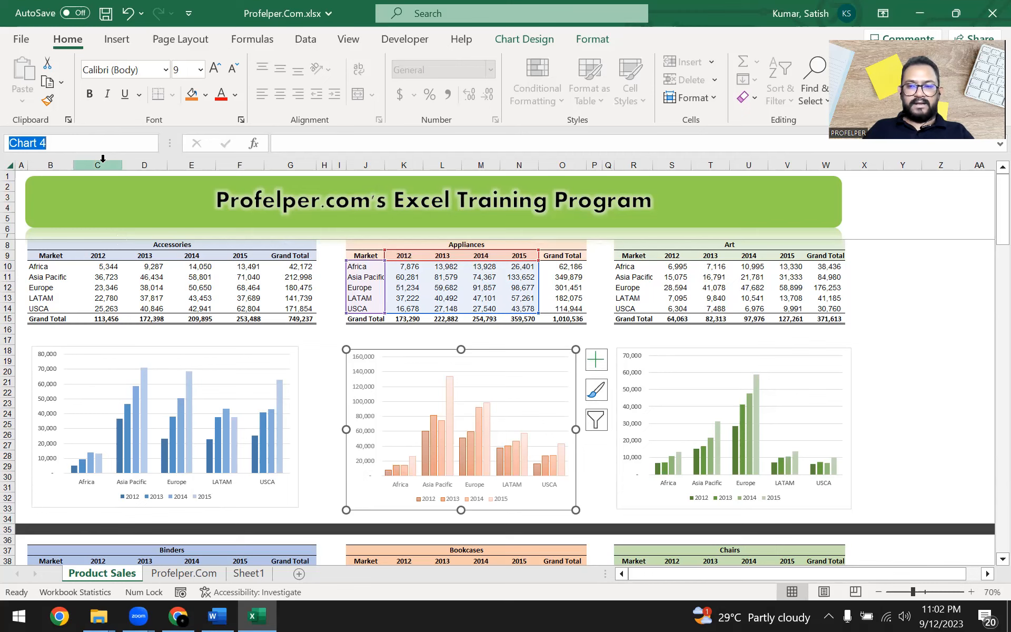
left_click(630, 503)
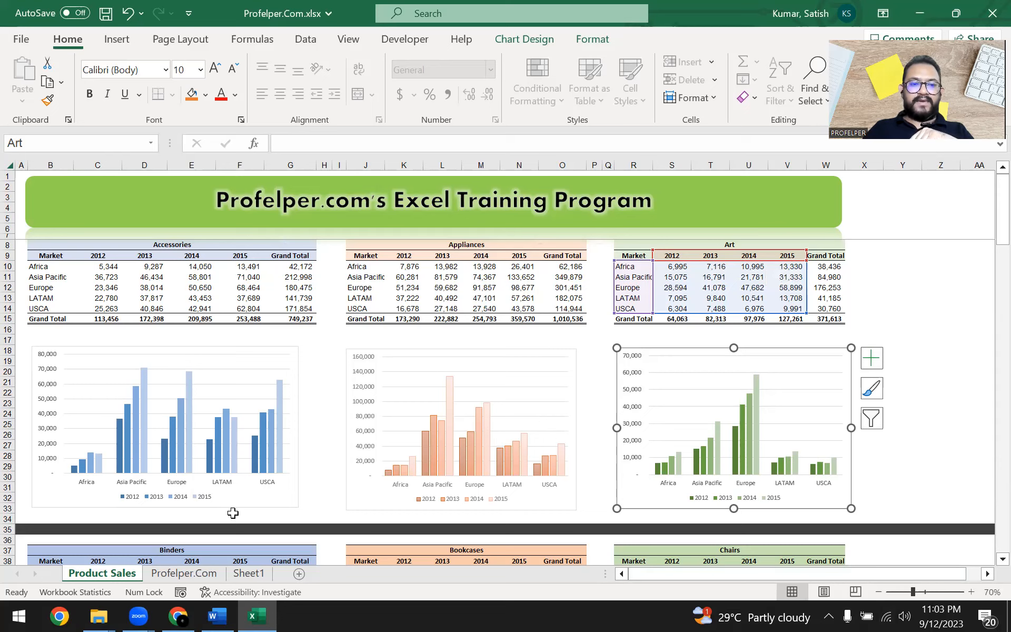
Rename the chart below the Appliances table to "Appliances" using the Name Box
left_click(390, 503)
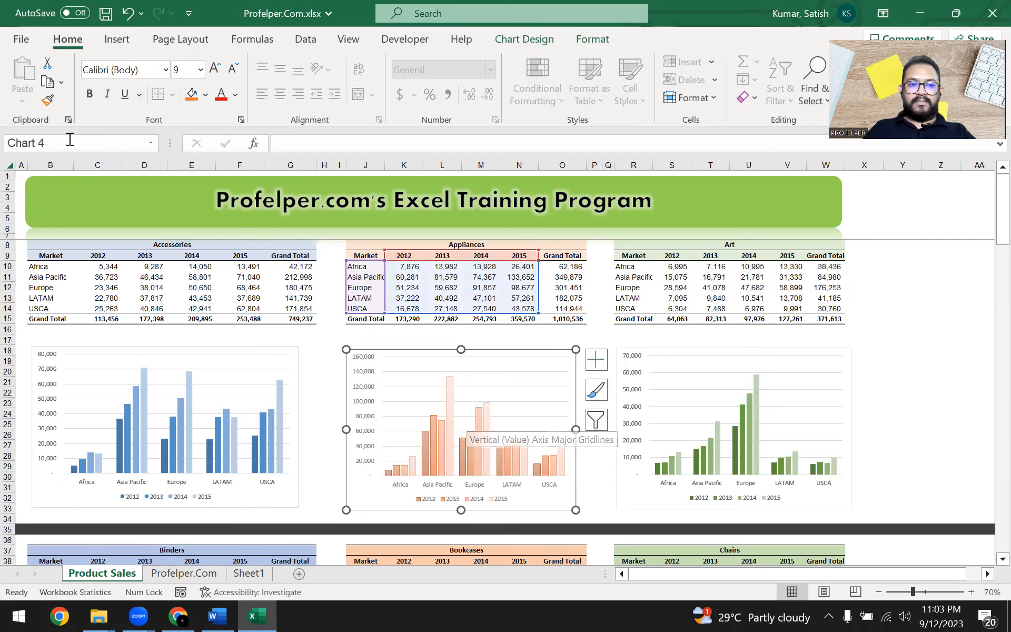
left_click(87, 143)
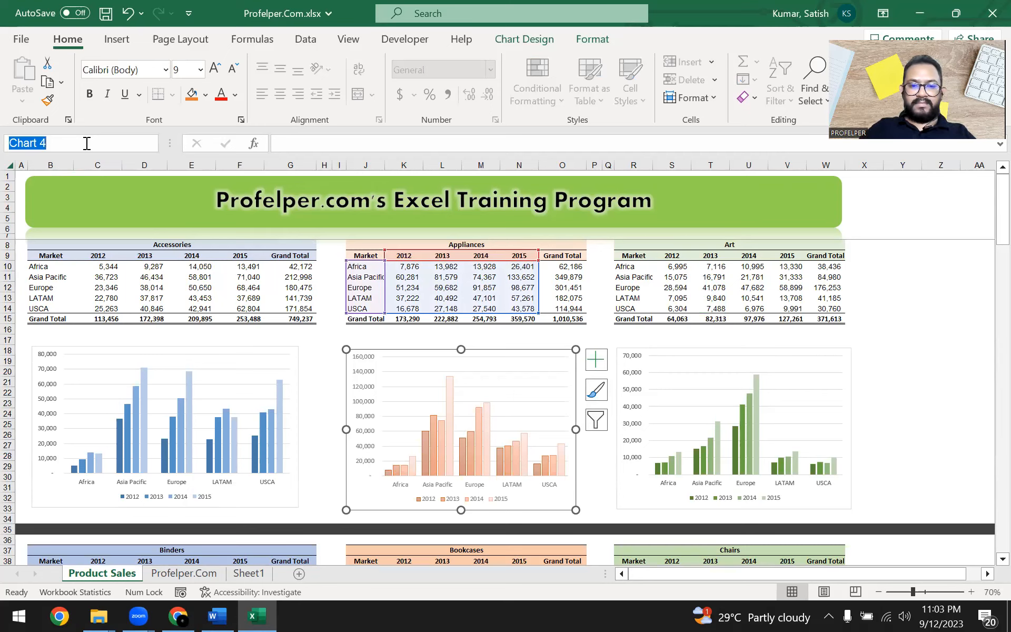
type("A")
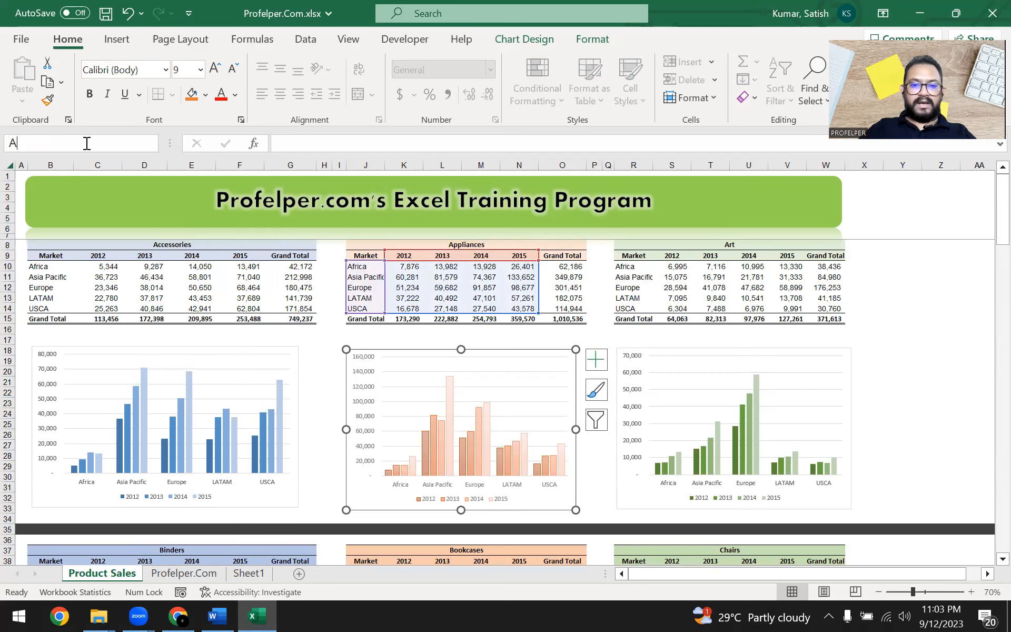
type("ppliances")
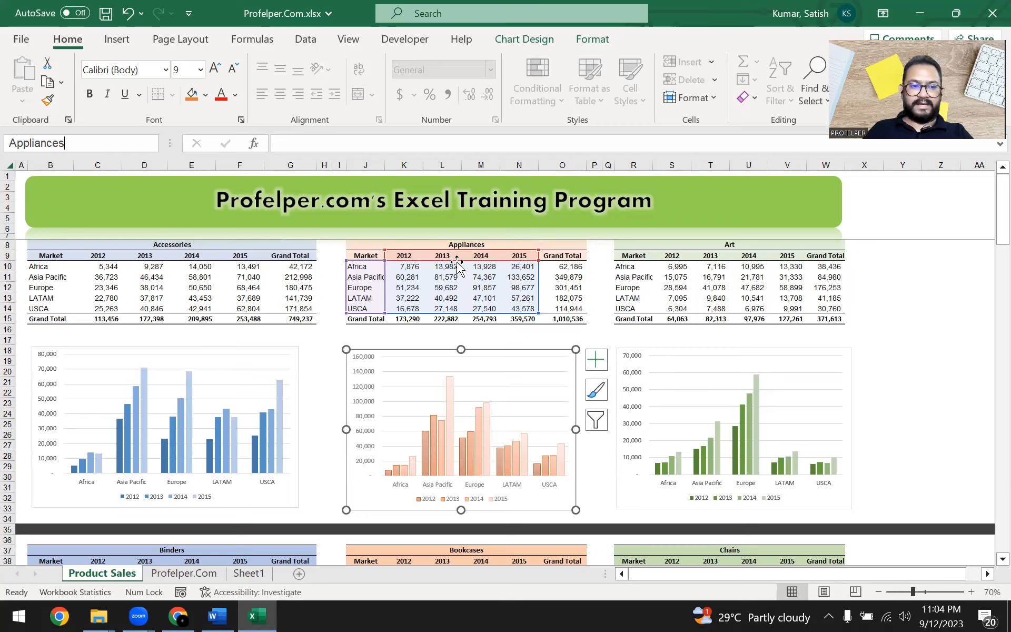
key("Return")
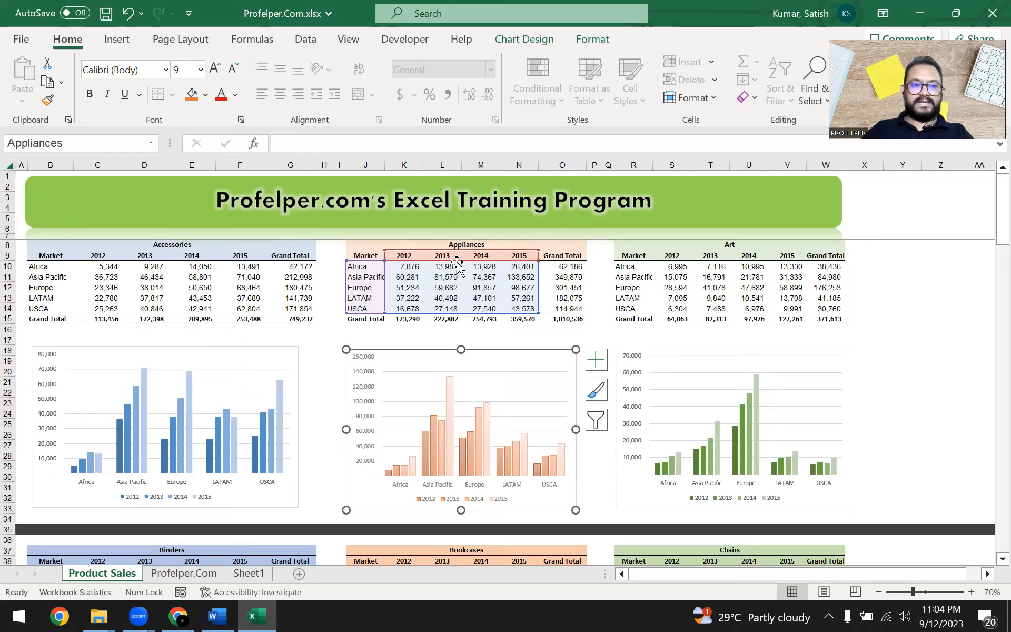
Deselect and reselect the Appliances chart to check its name in the Name Box
left_click(930, 372)
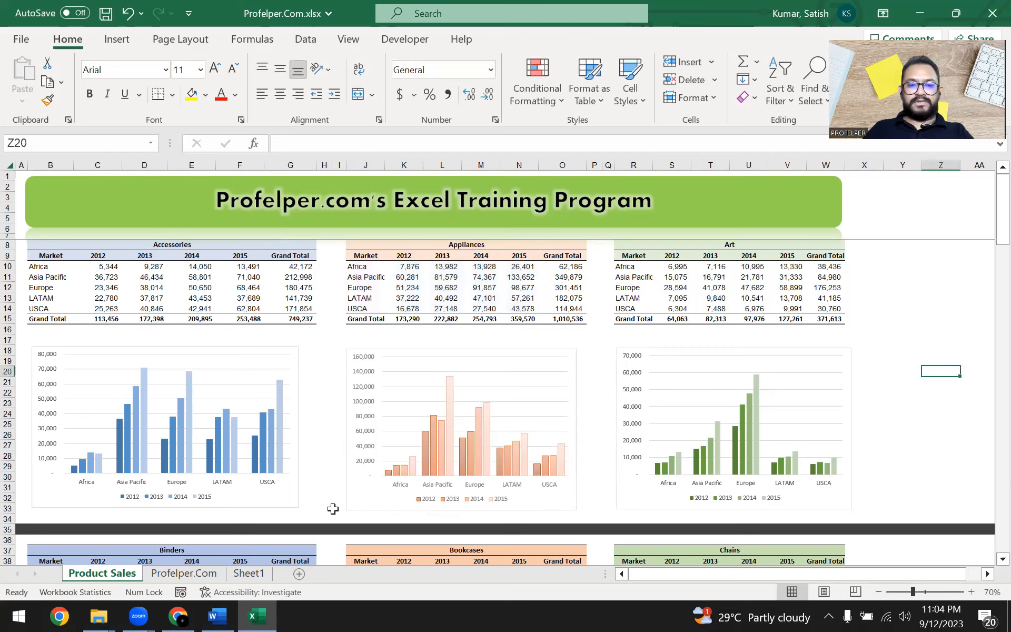
left_click(365, 504)
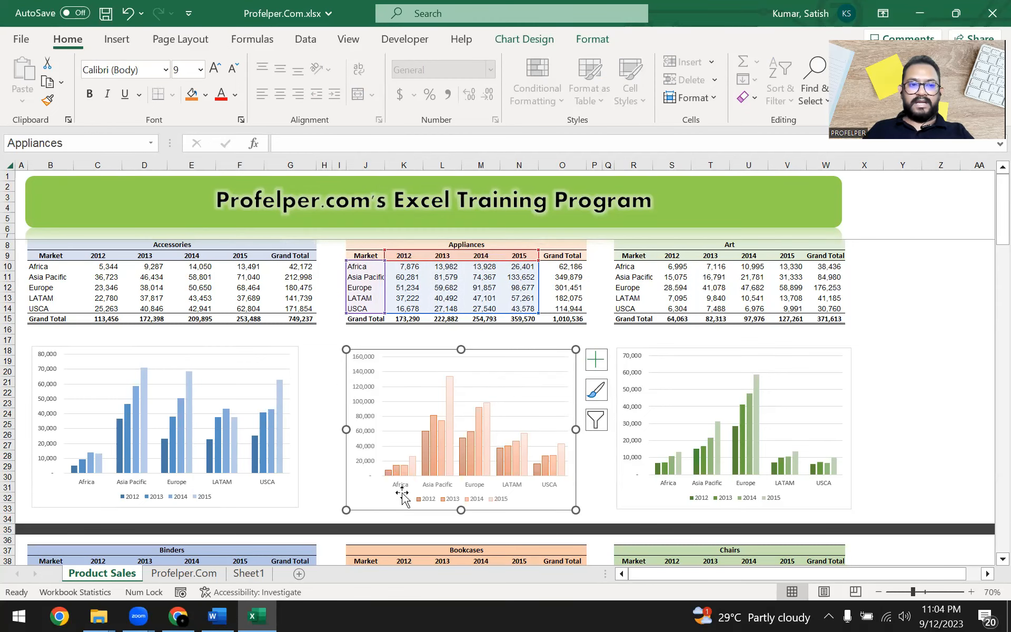
left_click(91, 142)
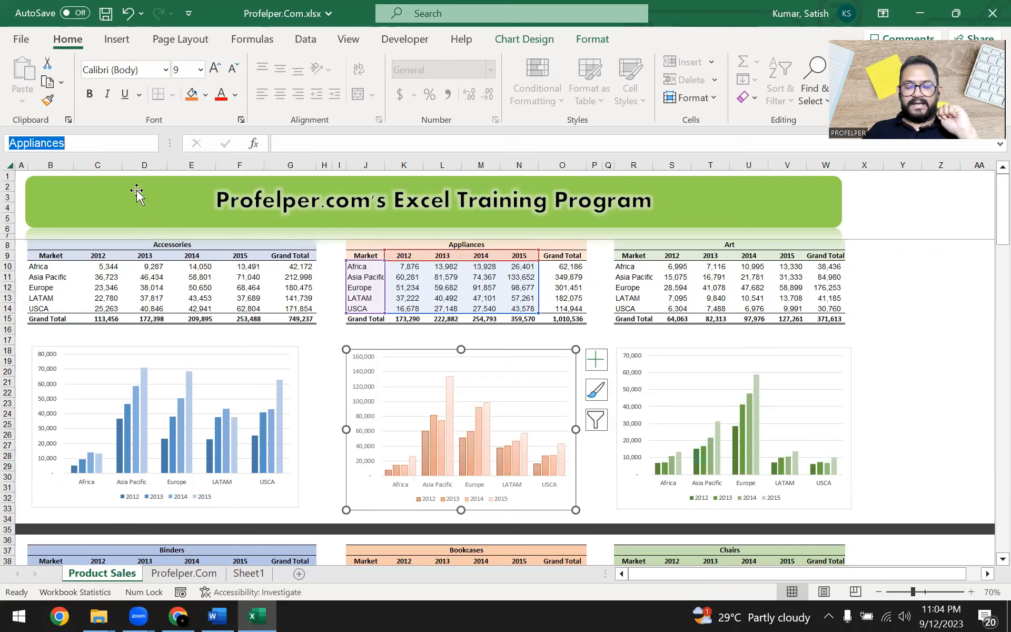
left_click(902, 329)
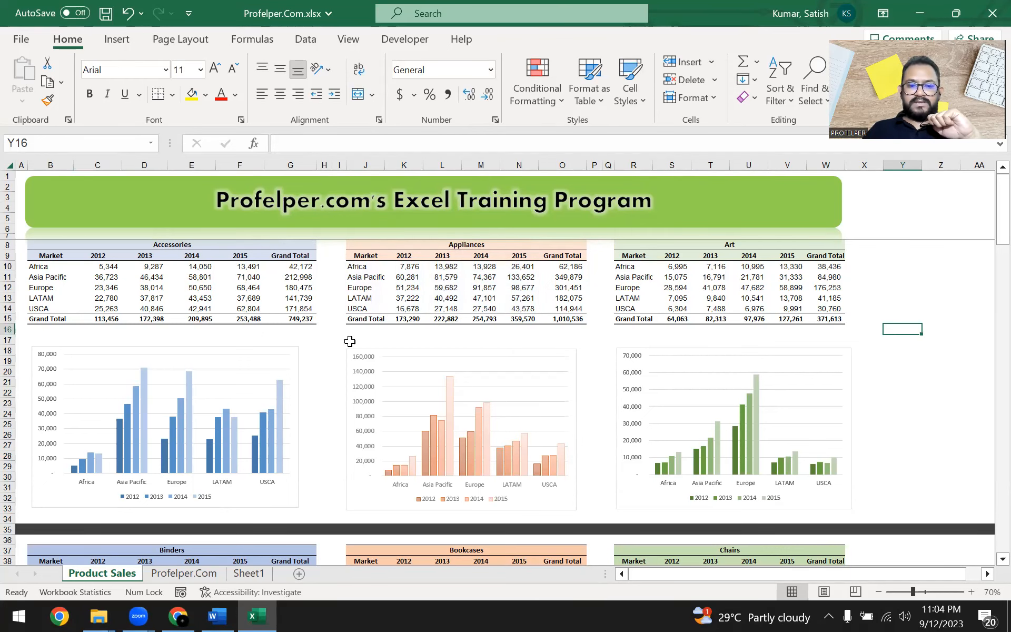
Draw a circle in the blank area of the Profelper.Com sheet, spanning about columns W to Z and rows 5 to 16
left_click(241, 573)
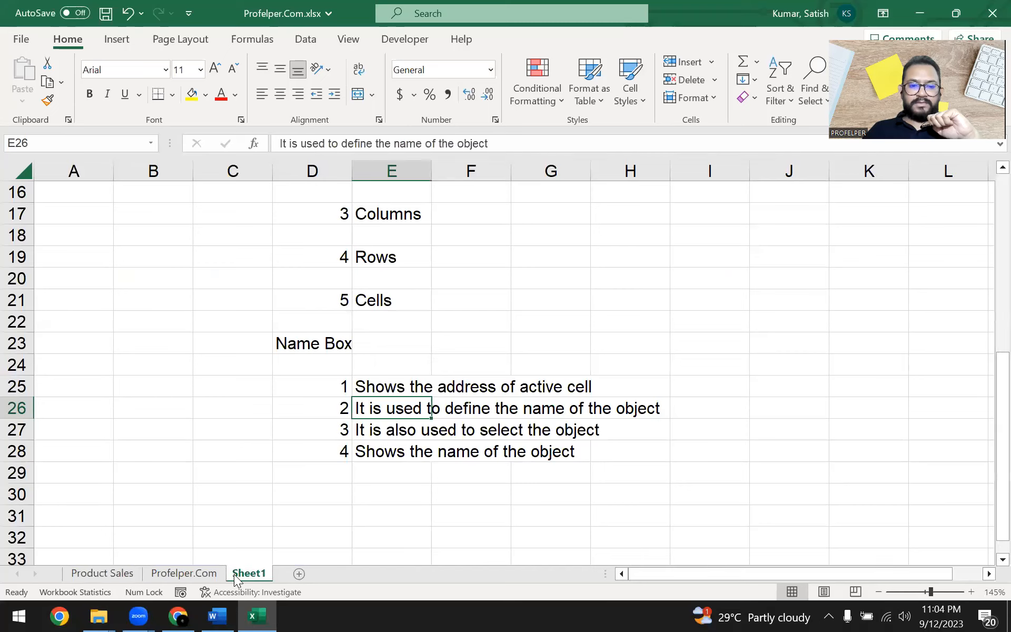
left_click(204, 579)
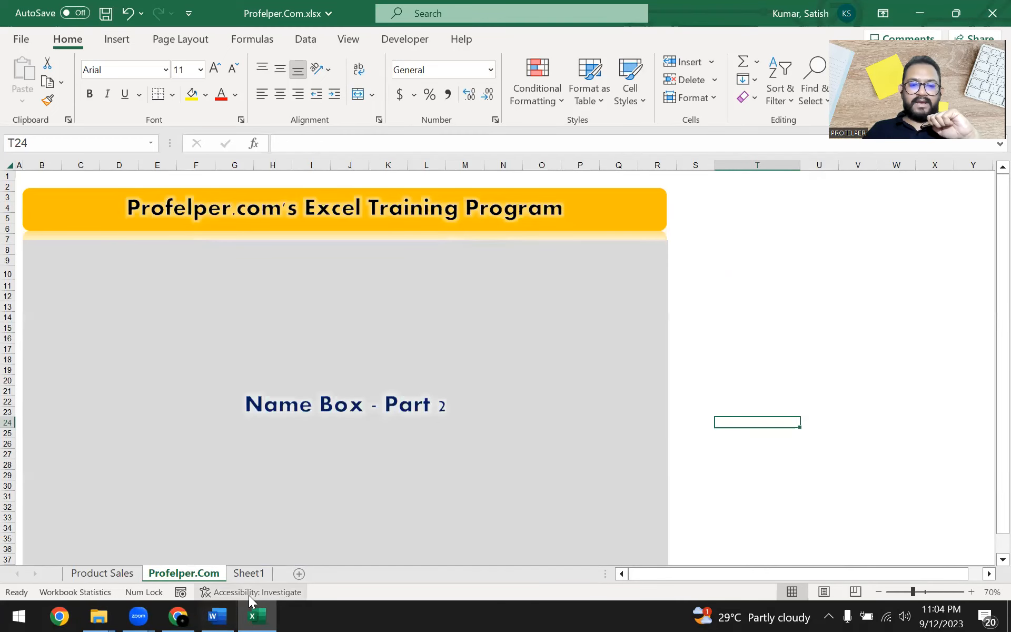
left_click(988, 573)
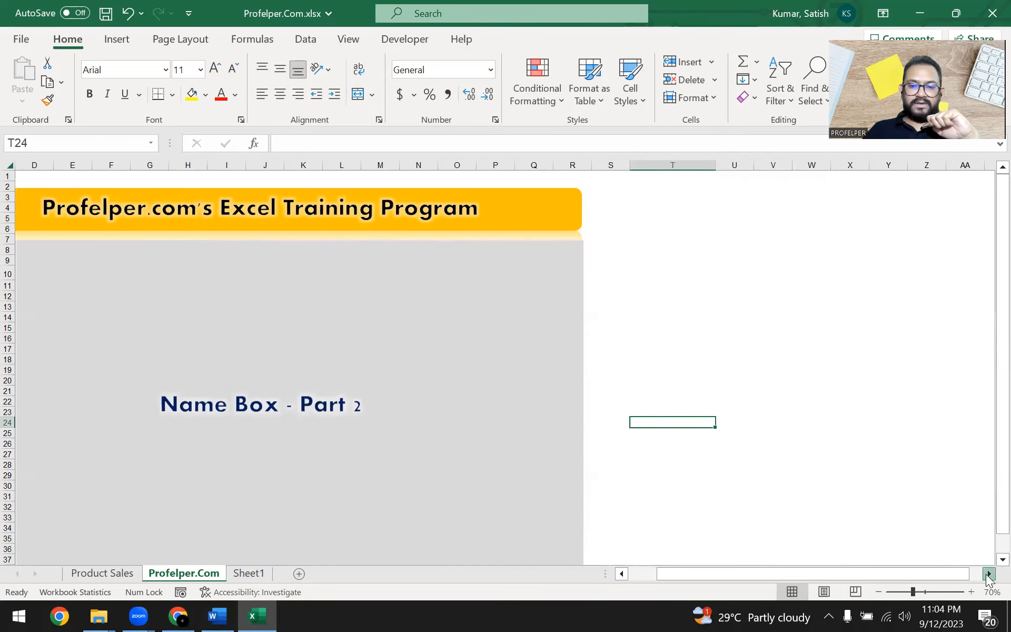
left_click(988, 575)
left_click(988, 574)
left_click(988, 575)
left_click(988, 574)
left_click(988, 575)
left_click(988, 575)
left_click(988, 575)
left_click(988, 575)
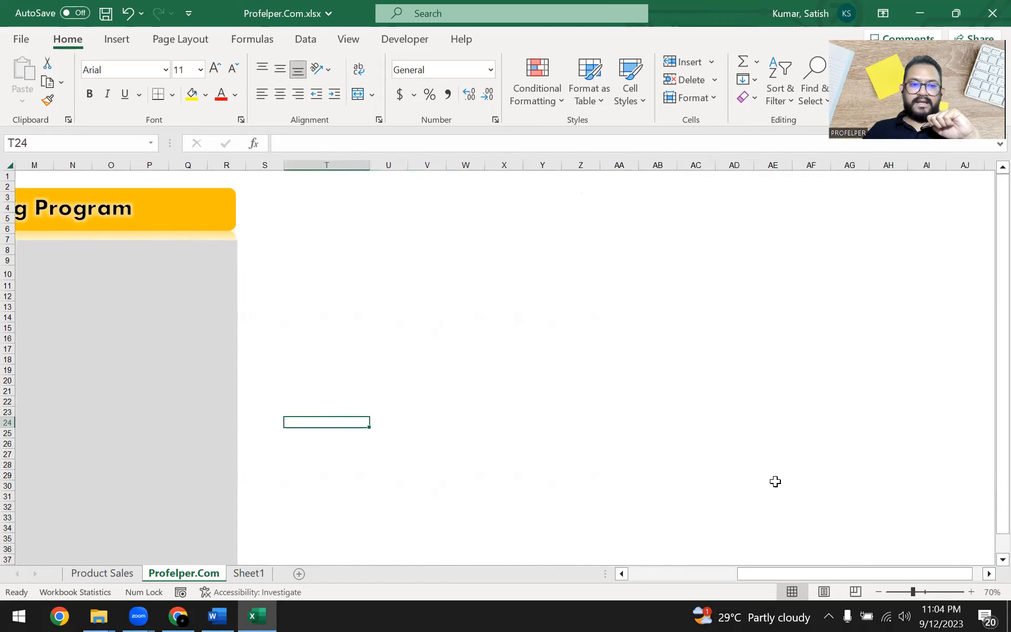
left_click(116, 39)
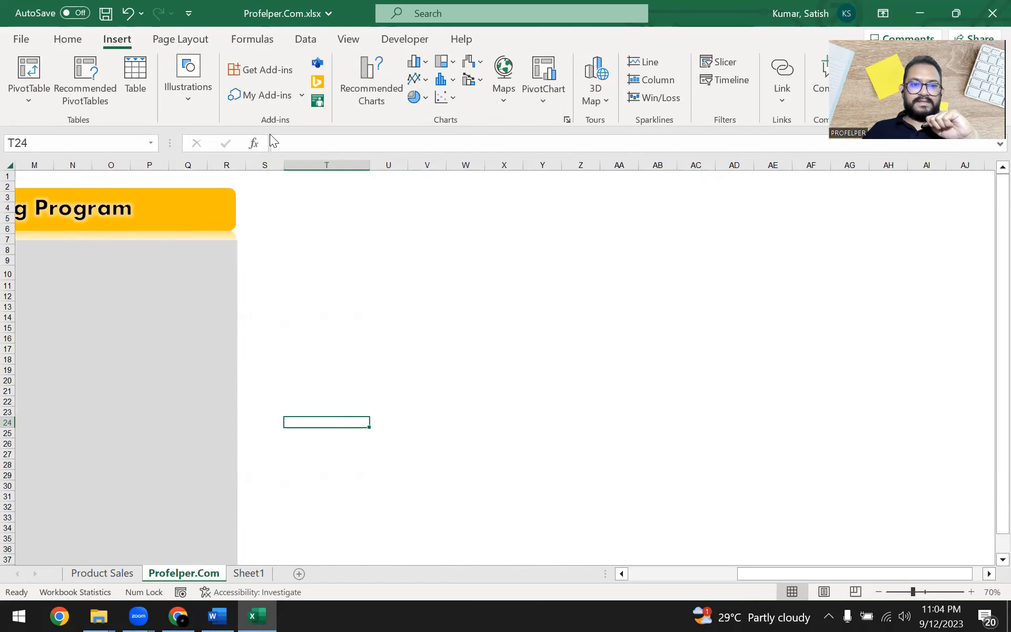
left_click(186, 110)
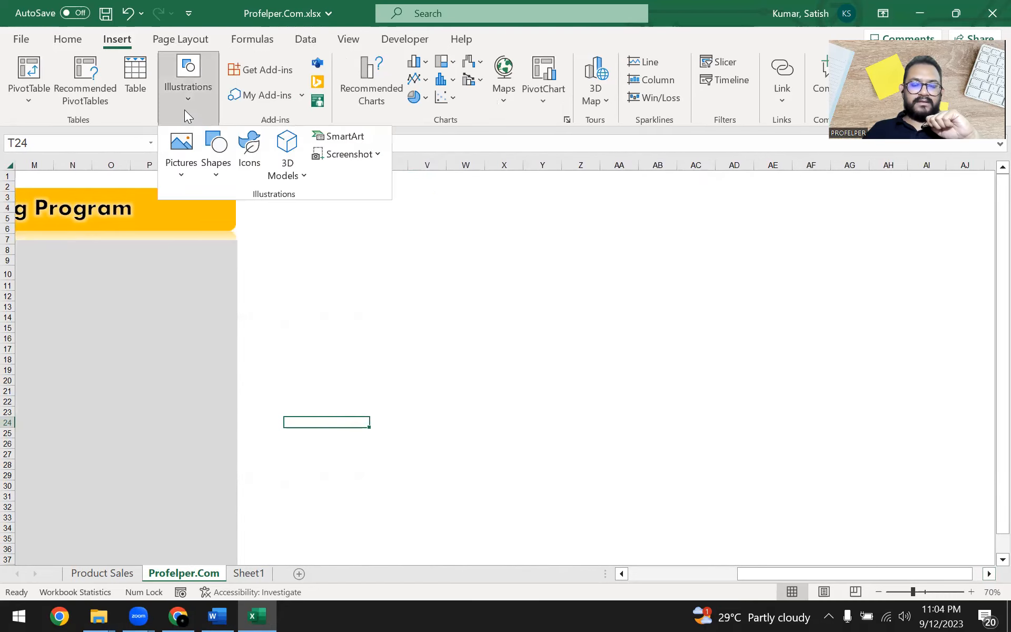
left_click(210, 178)
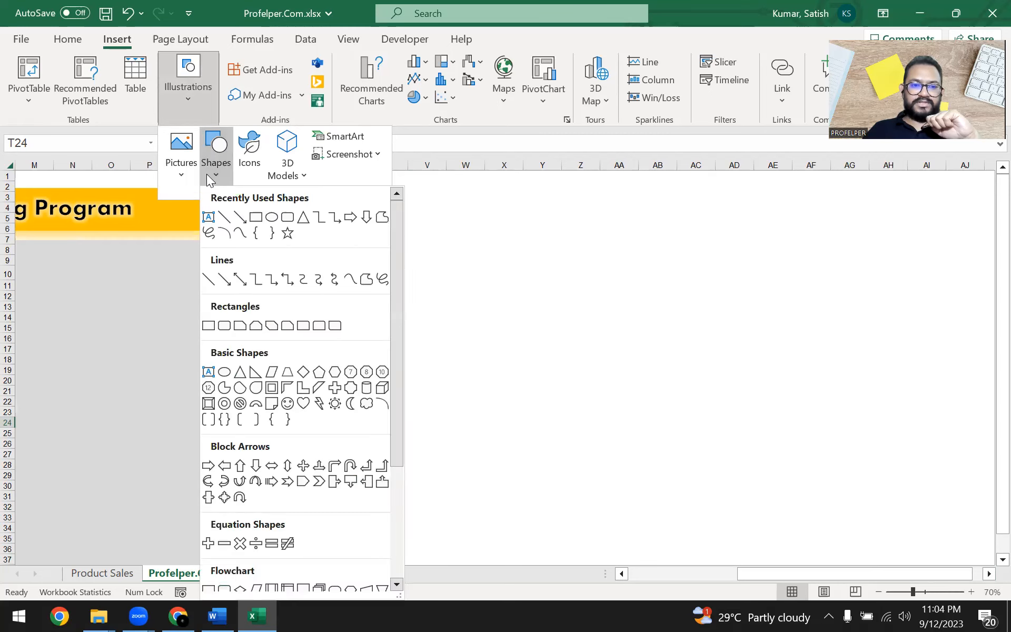
left_click(272, 217)
left_click_drag(469, 214, 582, 342)
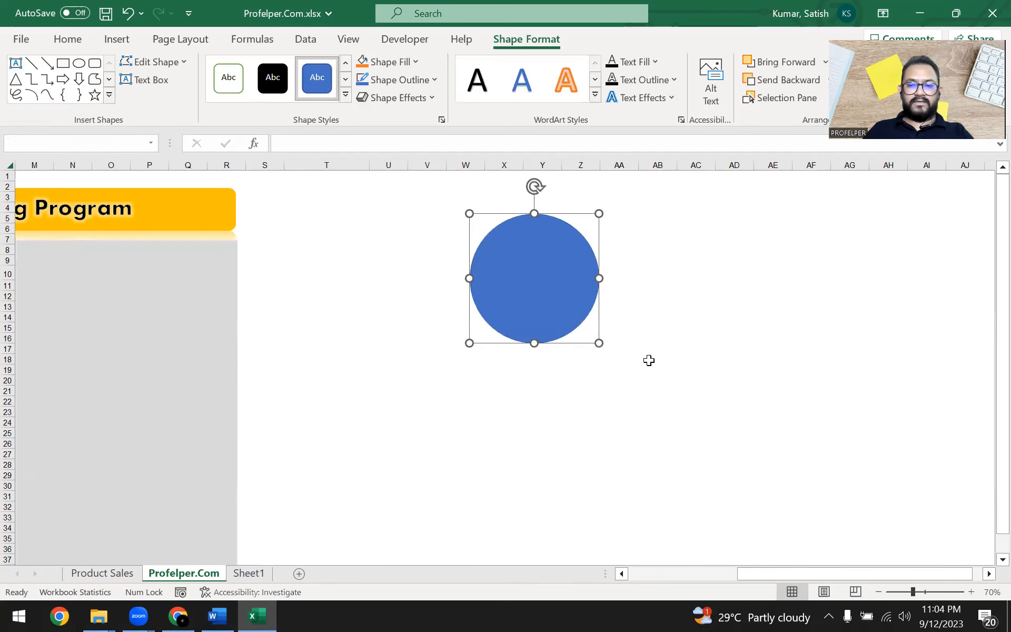
left_click(669, 294)
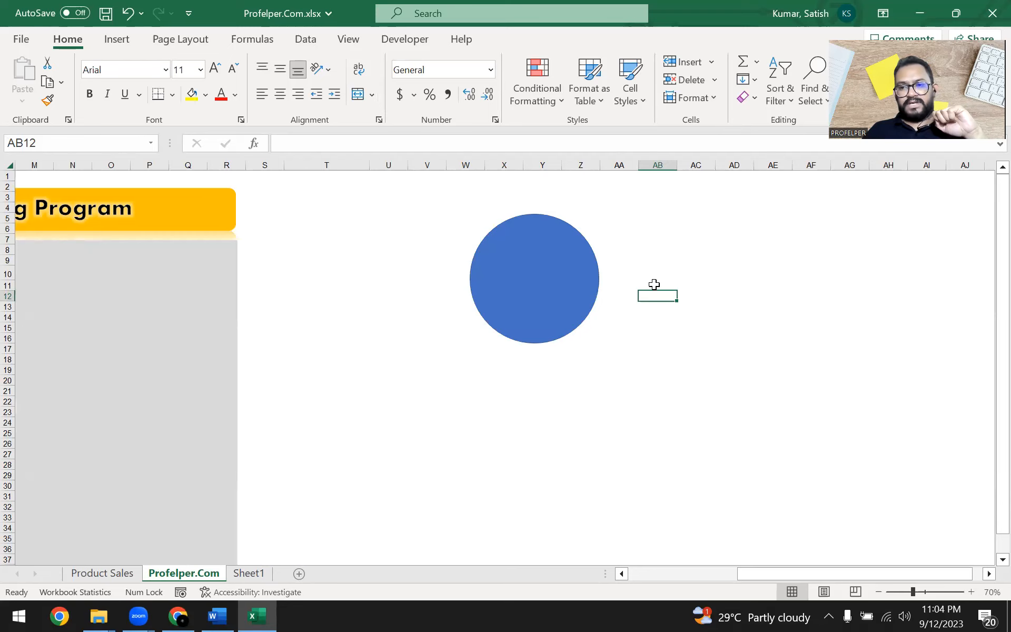
Rename the blue circle to "Ola" using the Name Box
left_click(556, 308)
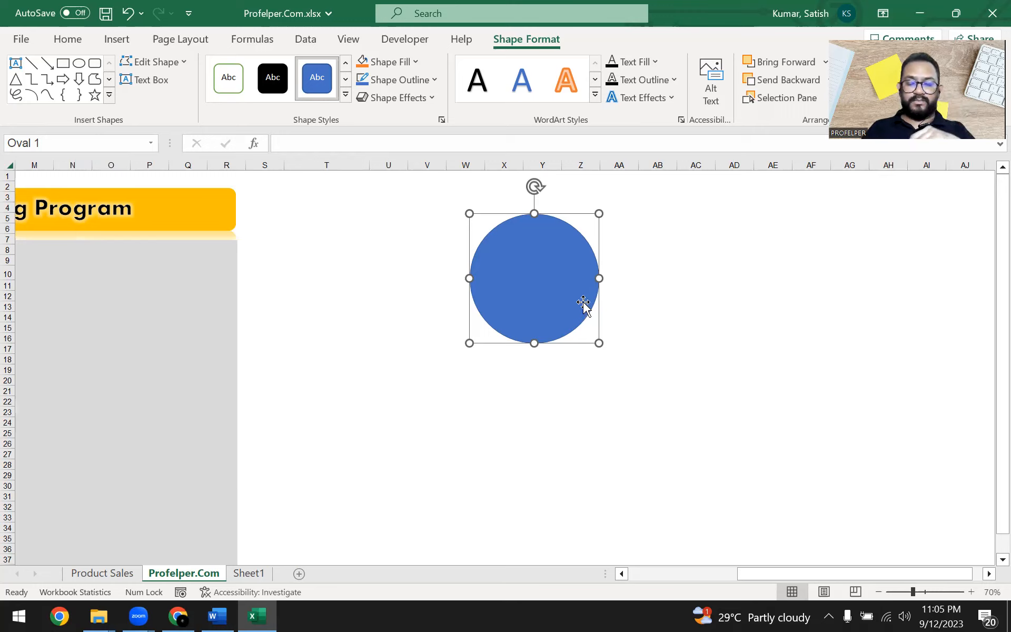
left_click(62, 141)
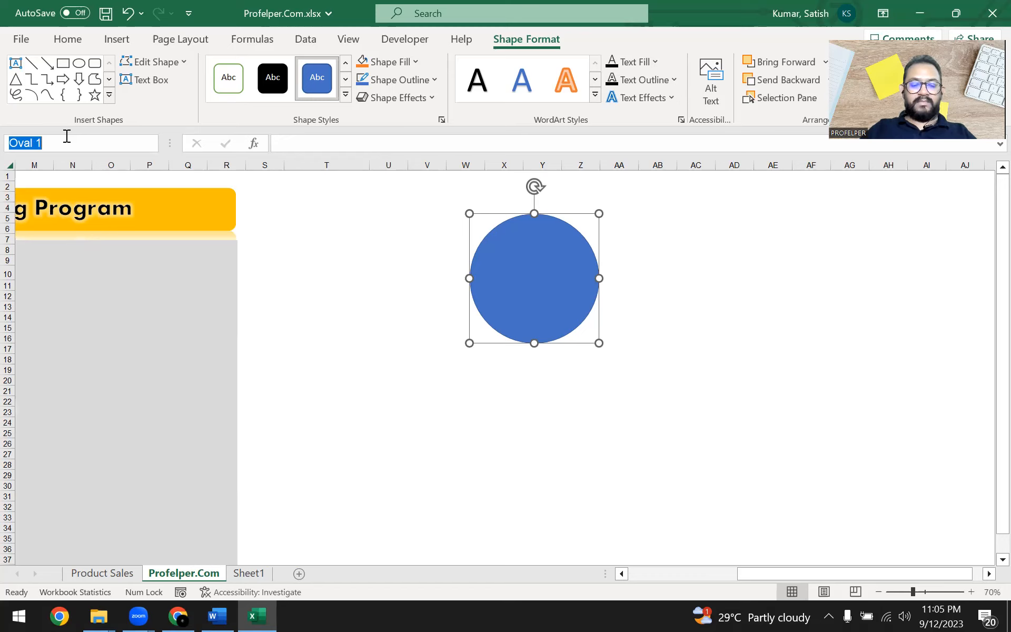
type("O")
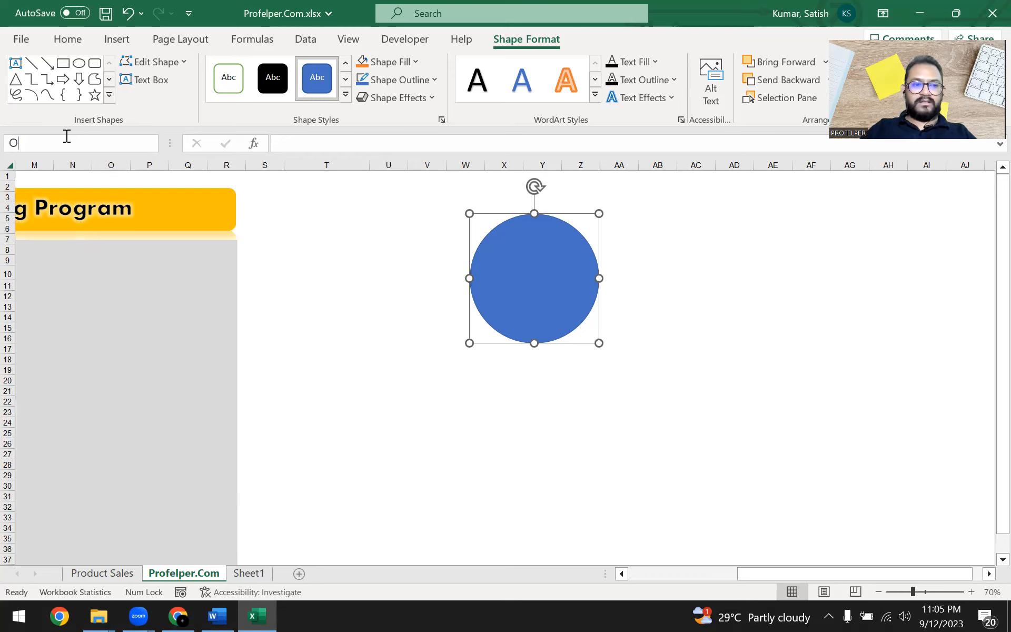
type("la")
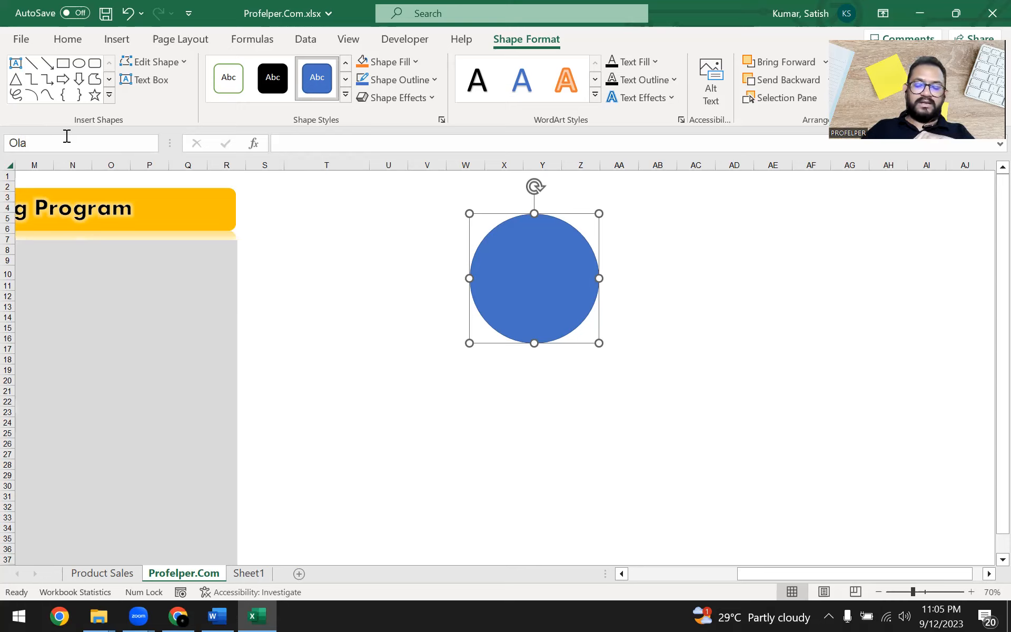
Deselect and reselect the circle to check its new name in the Name Box
left_click(610, 399)
left_click(535, 280)
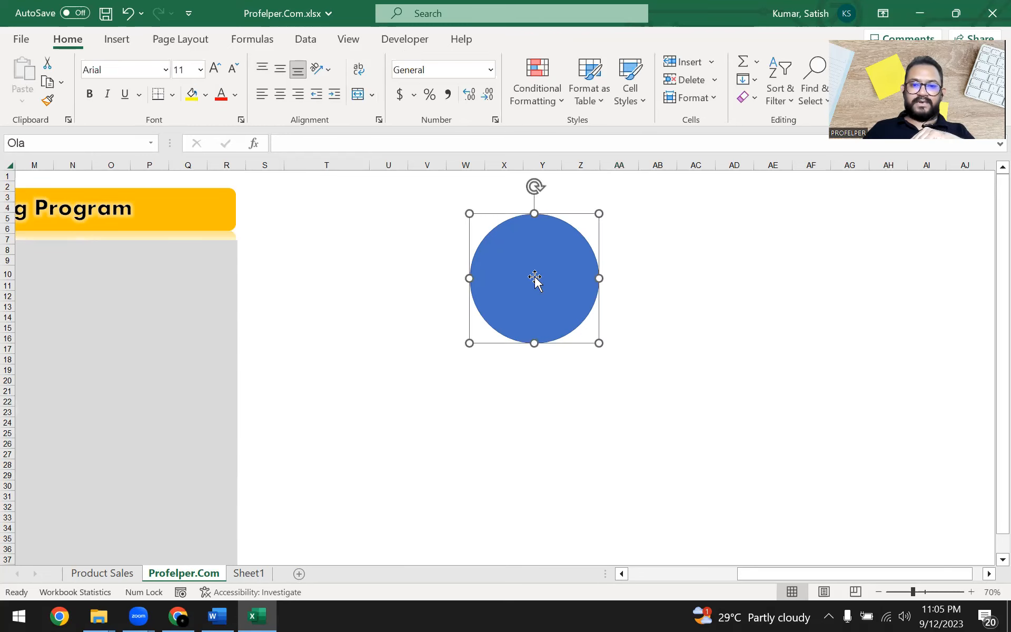
left_click(91, 140)
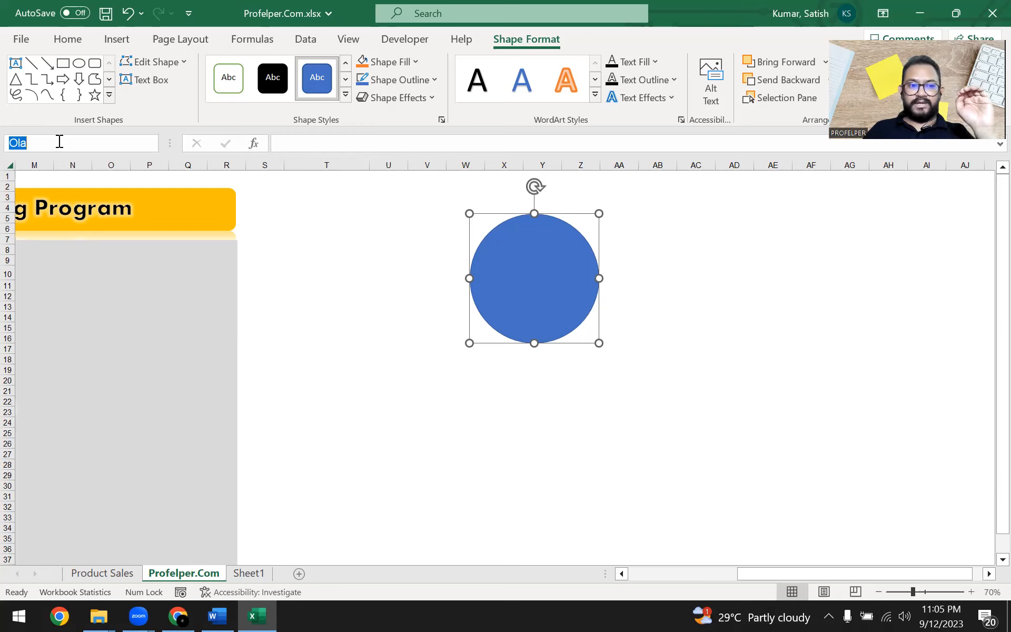
left_click(747, 316)
left_click(557, 291)
With an empty cell active, select the circle by entering its name "Ola" in the Name Box, and examine the entry
left_click(727, 369)
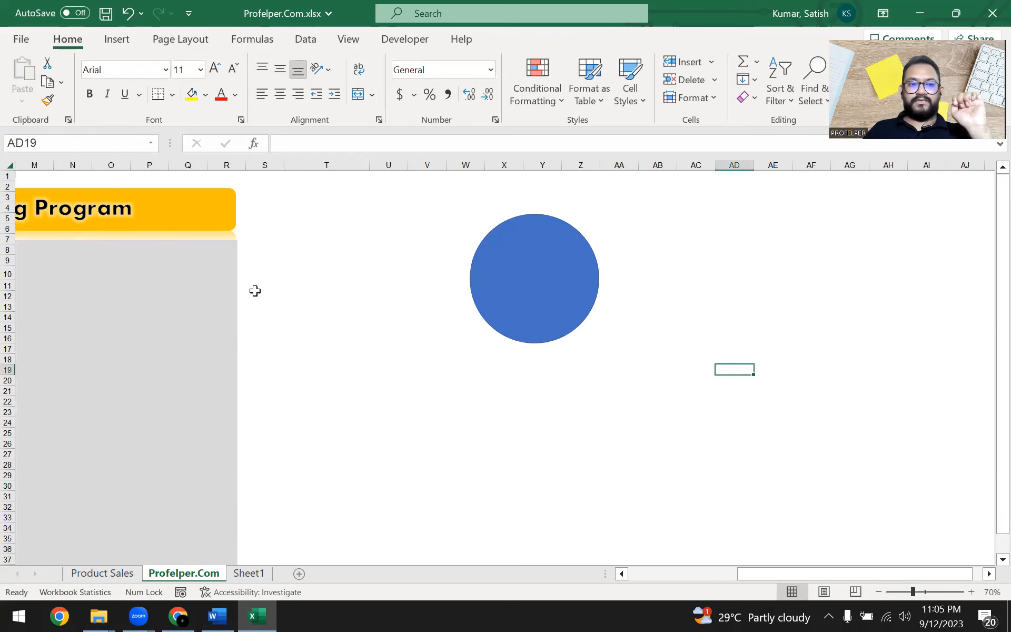
left_click(67, 144)
type("Ola")
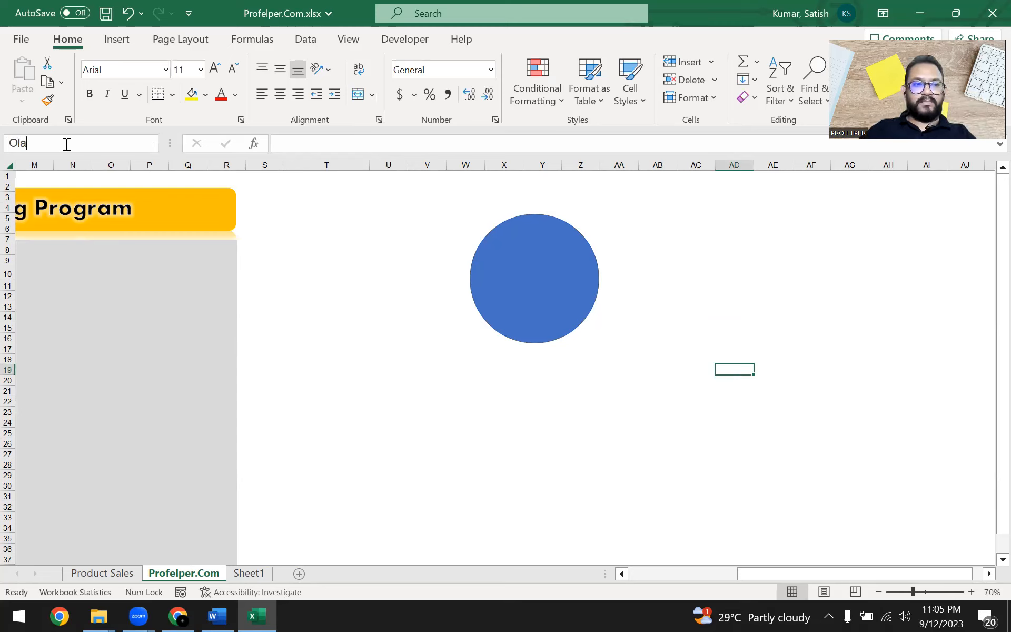
key("Return")
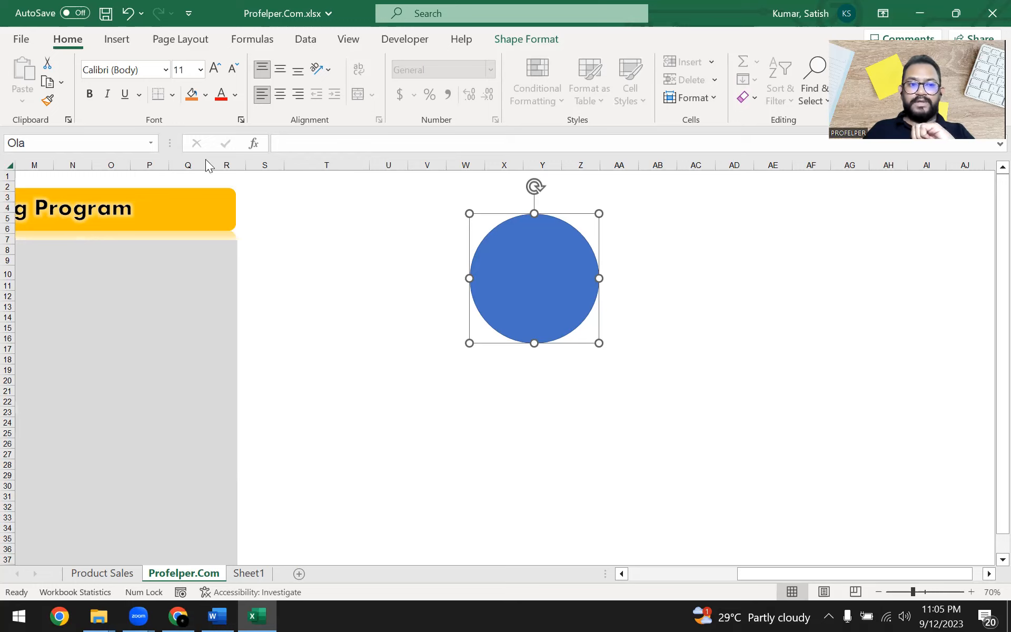
left_click(61, 138)
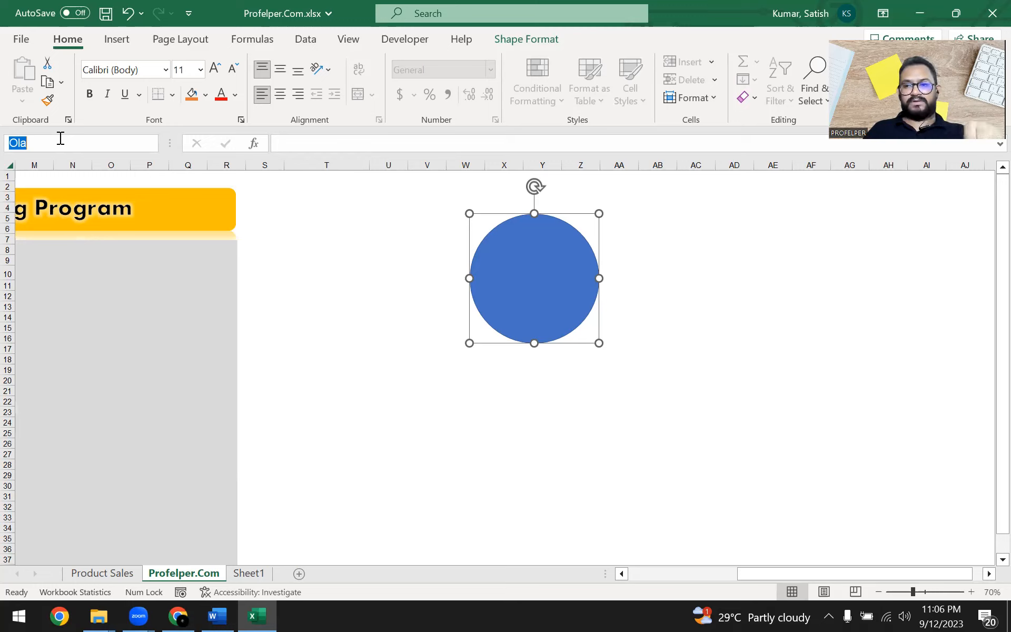
left_click(787, 474)
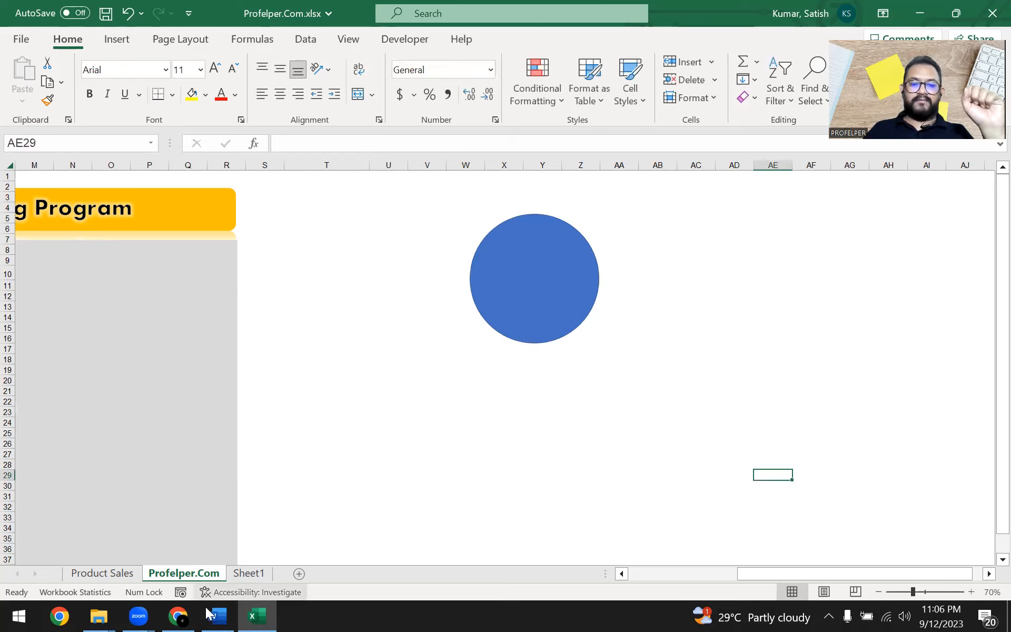
Review the four Name Box notes in Sheet1, and select the circle on the Profelper.Com sheet to check its displayed name
left_click(265, 576)
left_click(392, 494)
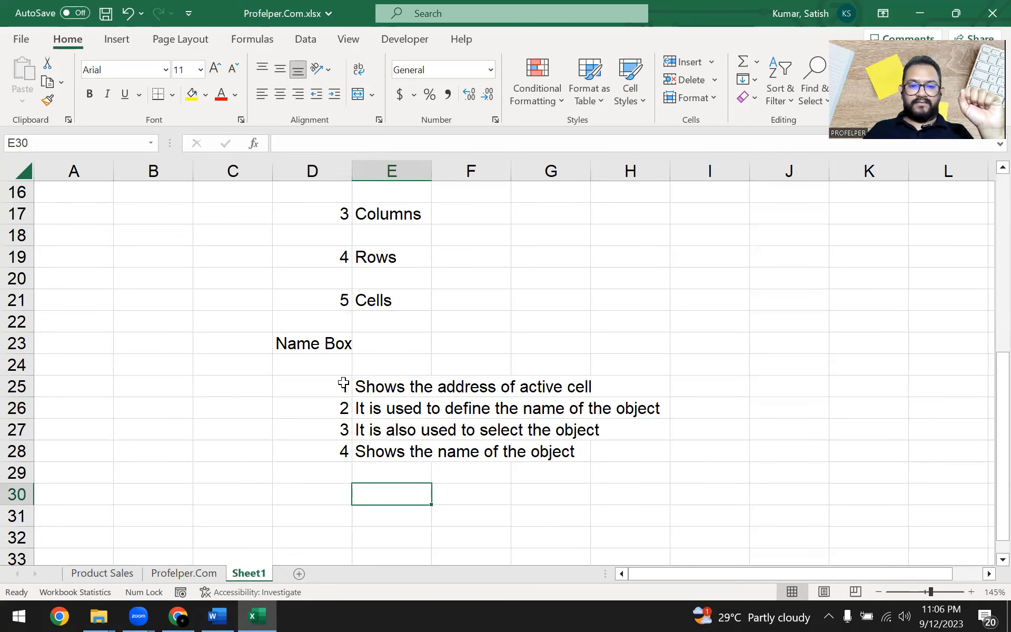
left_click_drag(346, 386, 516, 383)
left_click_drag(337, 407, 585, 407)
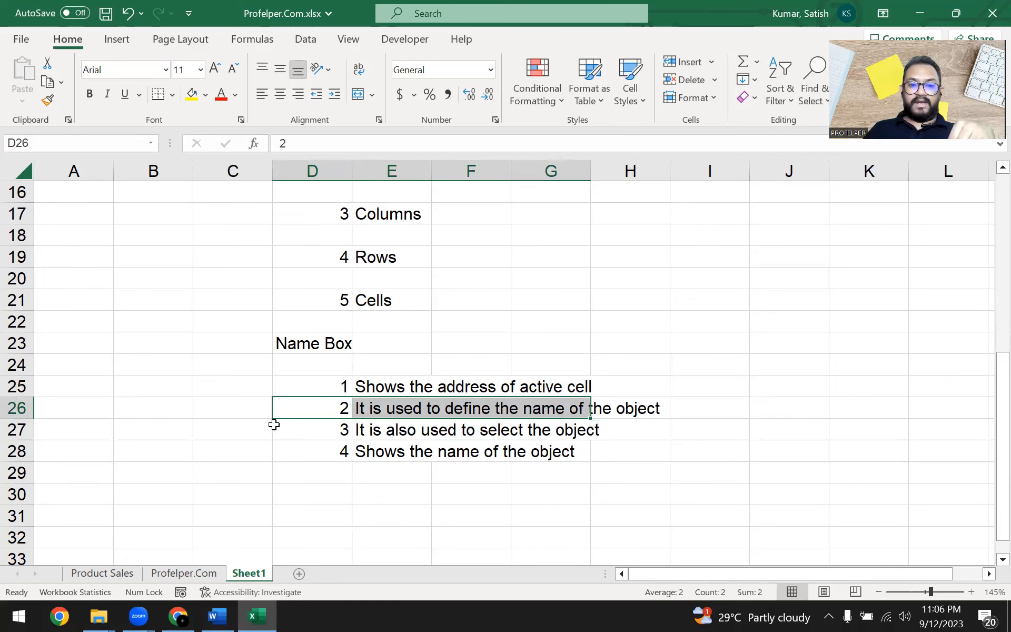
left_click_drag(276, 430, 556, 430)
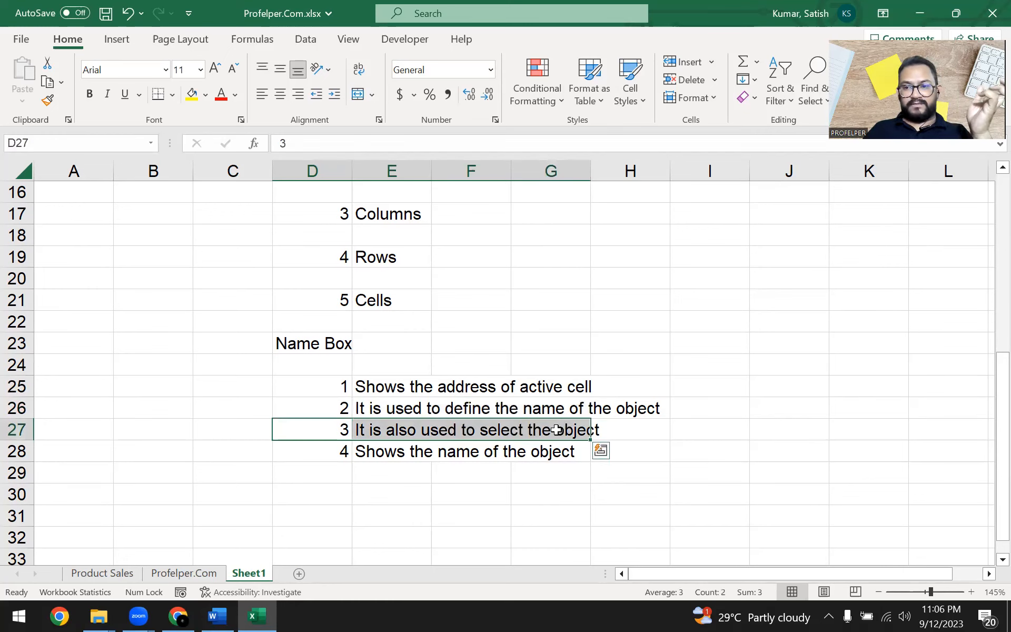
left_click(435, 487)
left_click_drag(317, 458, 400, 453)
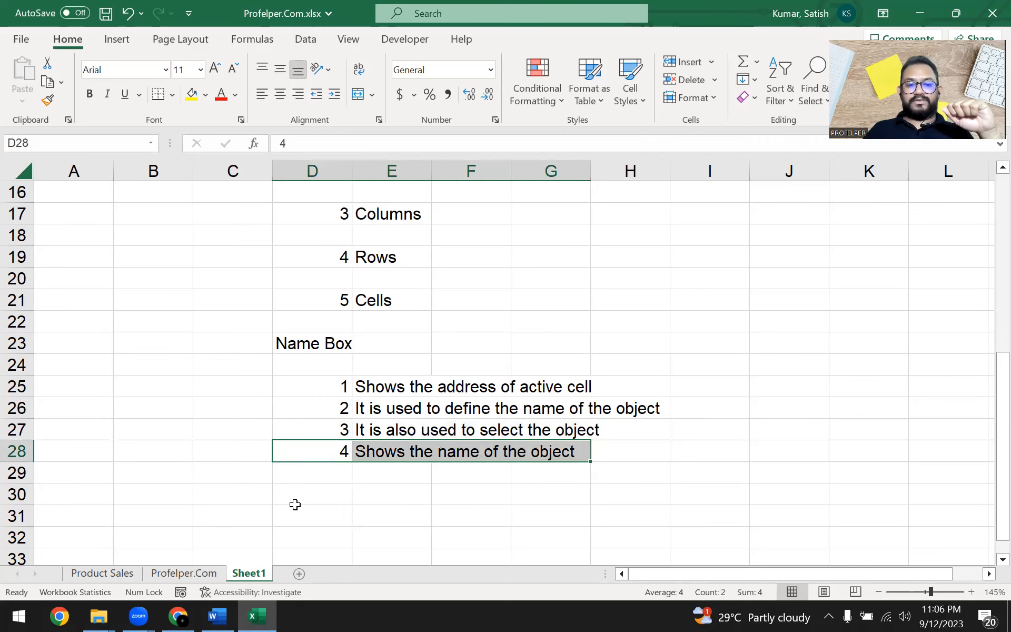
left_click(213, 574)
left_click(550, 322)
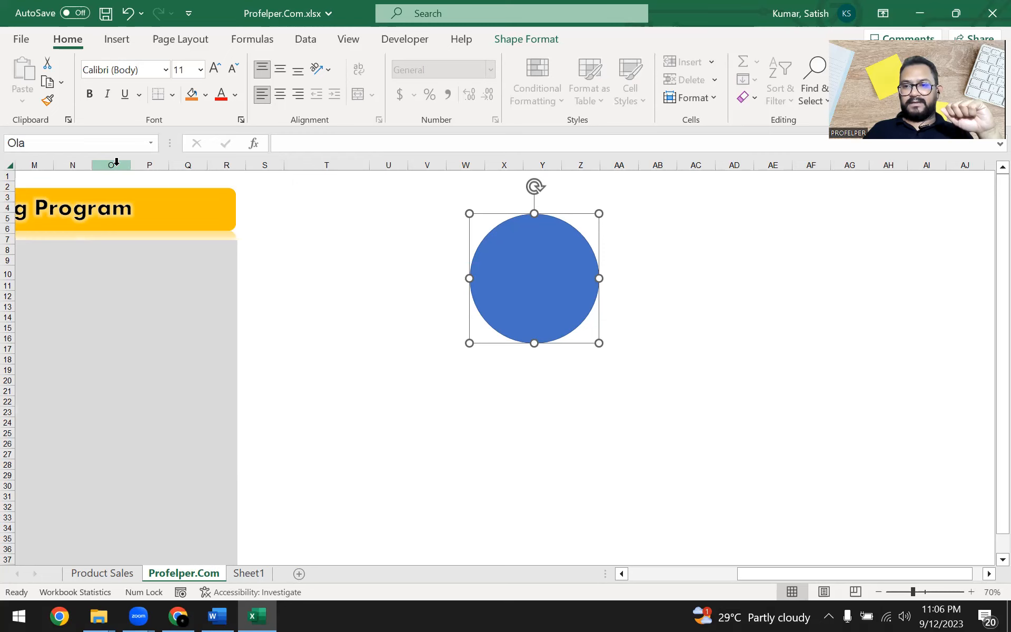
Select the Machines table heading on the Product Sales sheet and open the Name Box list of defined names
left_click(122, 574)
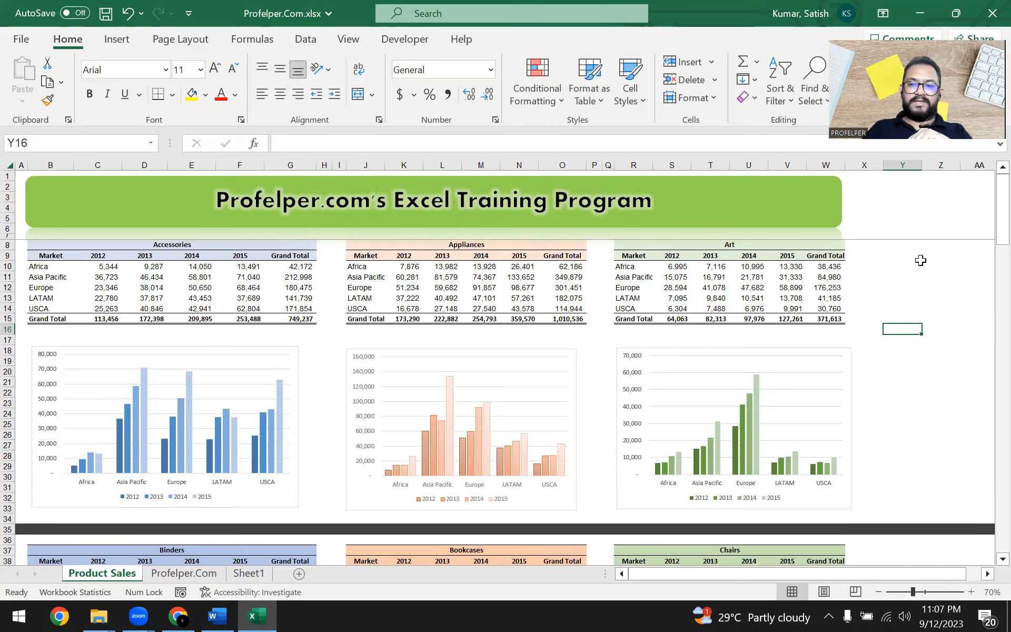
scroll(887, 380, "down", 19)
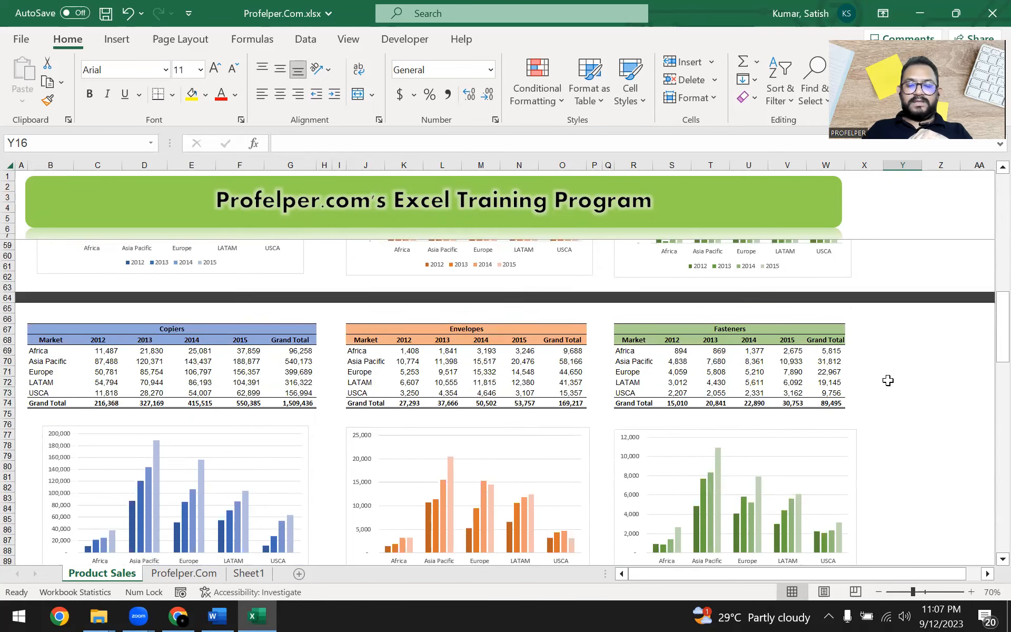
scroll(887, 380, "down", 4)
scroll(888, 380, "up", 4)
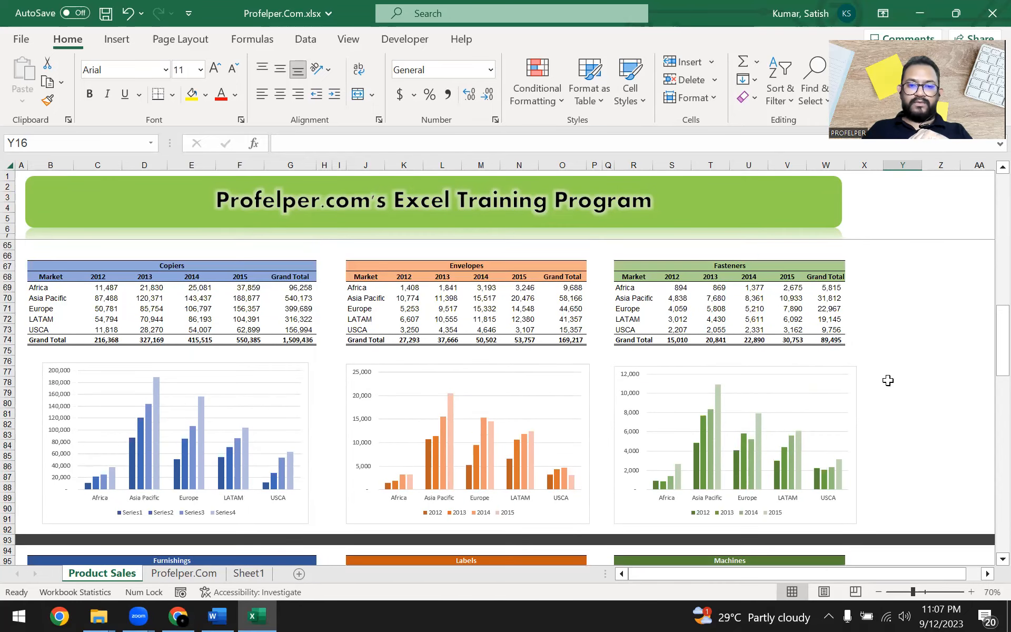
scroll(572, 355, "down", 6)
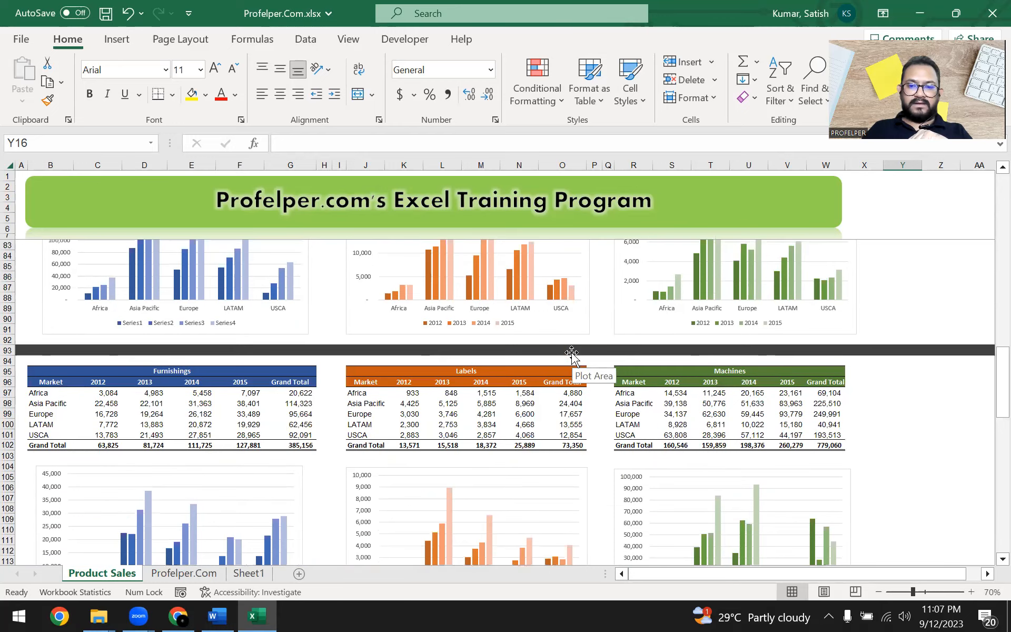
scroll(572, 356, "down", 2)
left_click(745, 308)
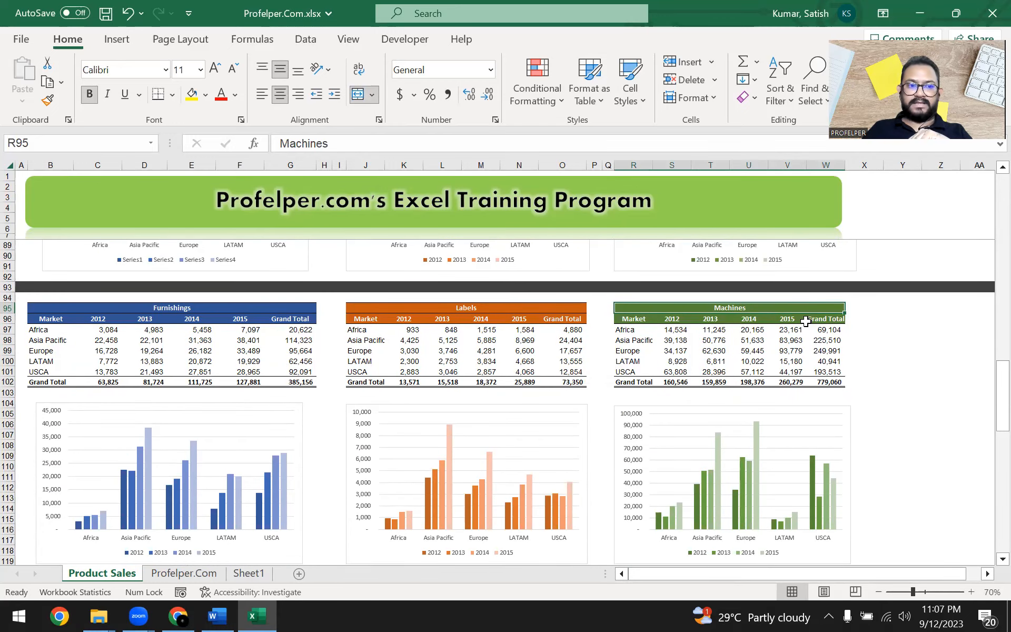
left_click(150, 142)
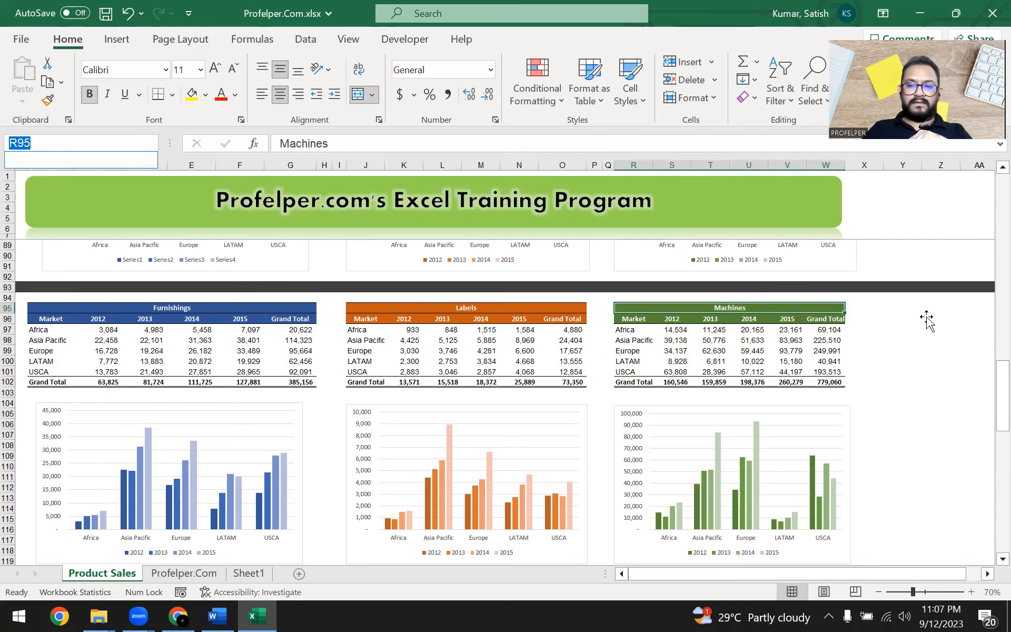
Name the Machines table together with its chart area, R95:W119 on Product Sales, "Machines" using the Name Box
key("Escape")
scroll(803, 426, "down", 1)
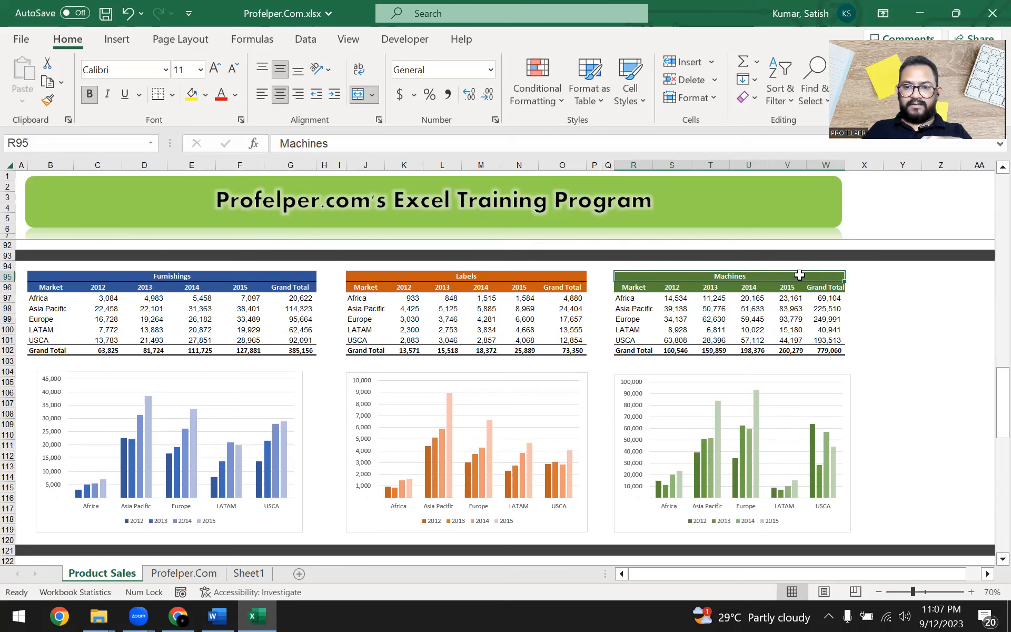
left_click_drag(799, 275, 801, 532)
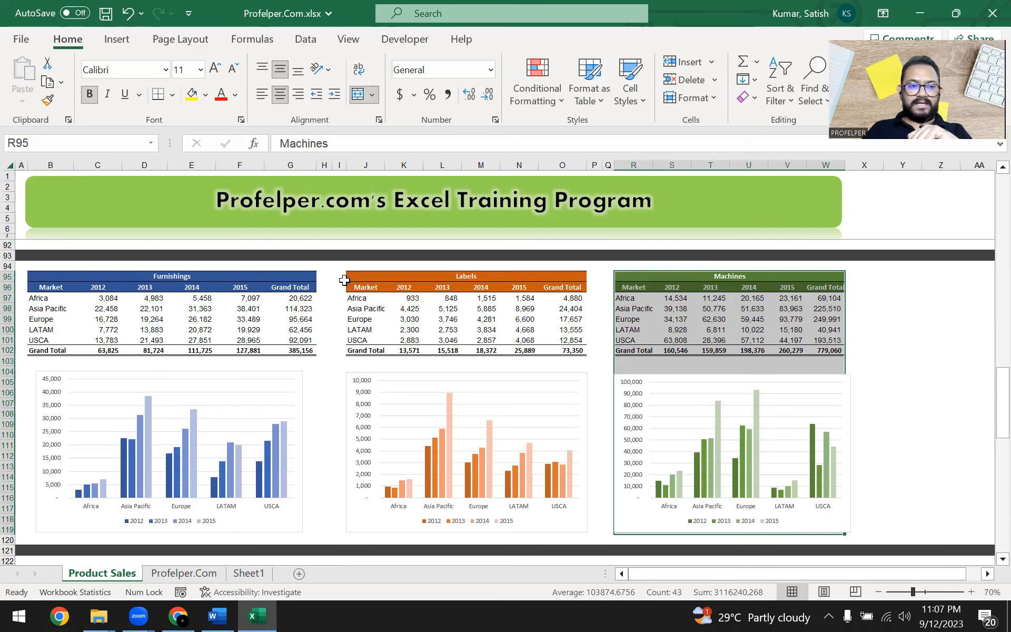
left_click(67, 145)
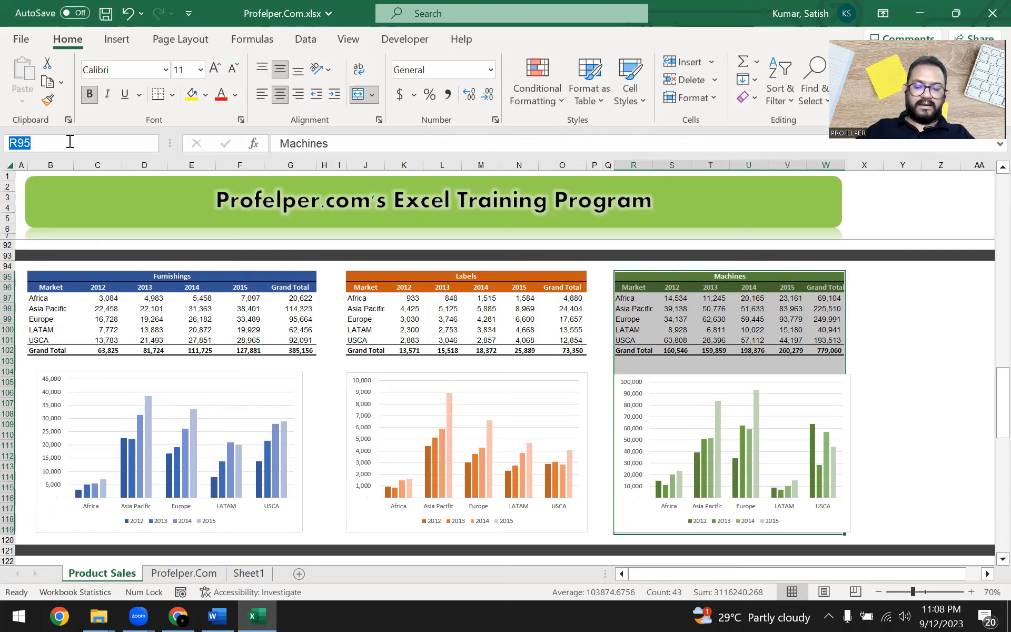
type("Mach")
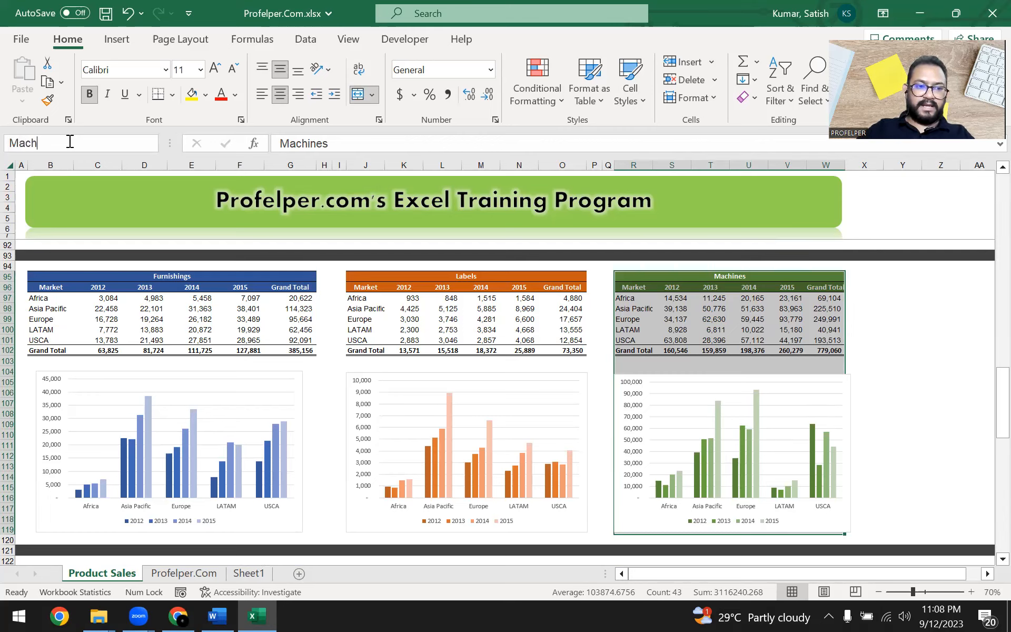
type("ines")
key("Return")
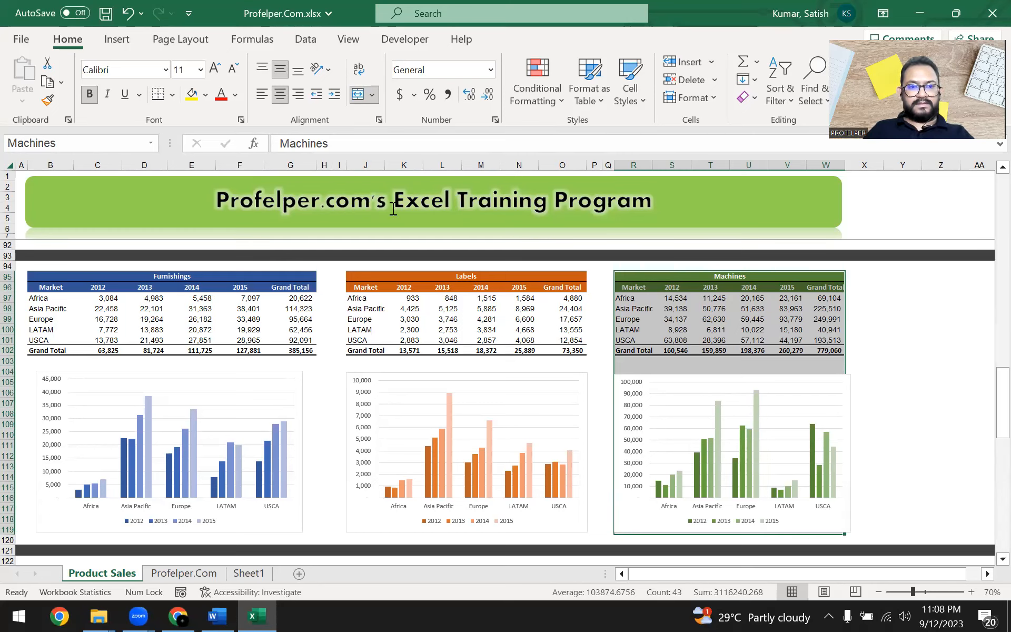
Deselect the Machines range and make the distant empty cell BI11 on the Product Sales sheet active
left_click(875, 287)
left_click_drag(740, 309, 749, 330)
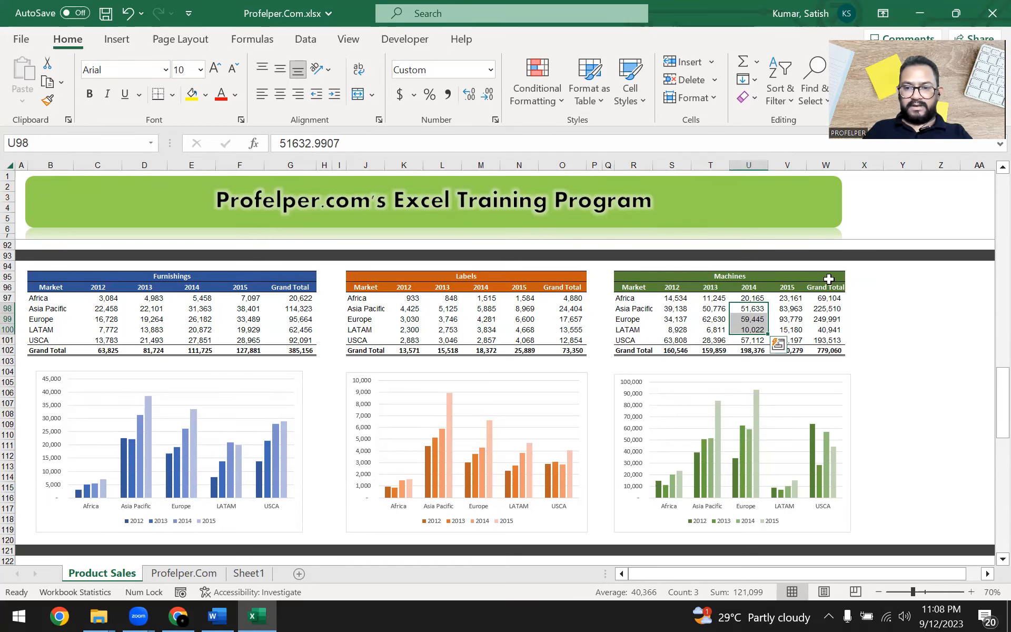
scroll(936, 415, "up", 17)
scroll(936, 415, "up", 11)
left_click(929, 277)
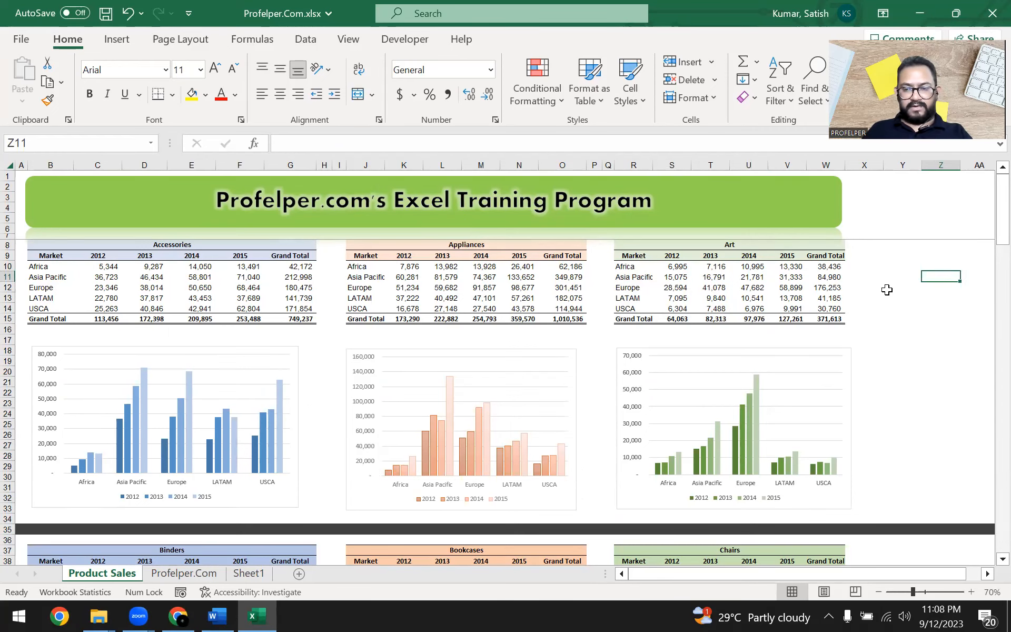
left_click_drag(759, 574, 777, 580)
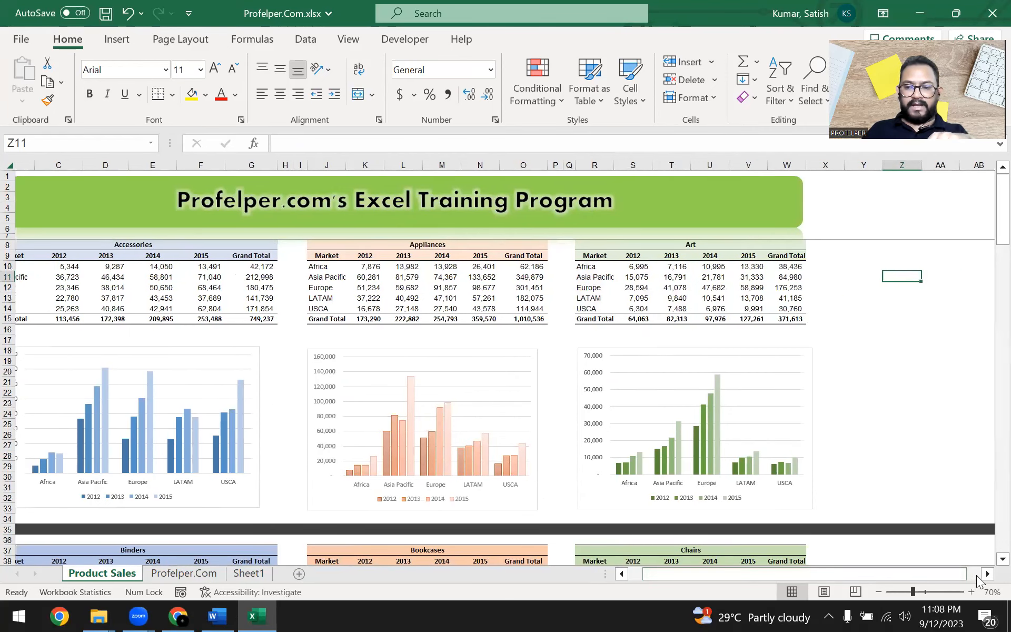
left_click(985, 576)
left_click_drag(986, 575, 985, 576)
left_click(814, 276)
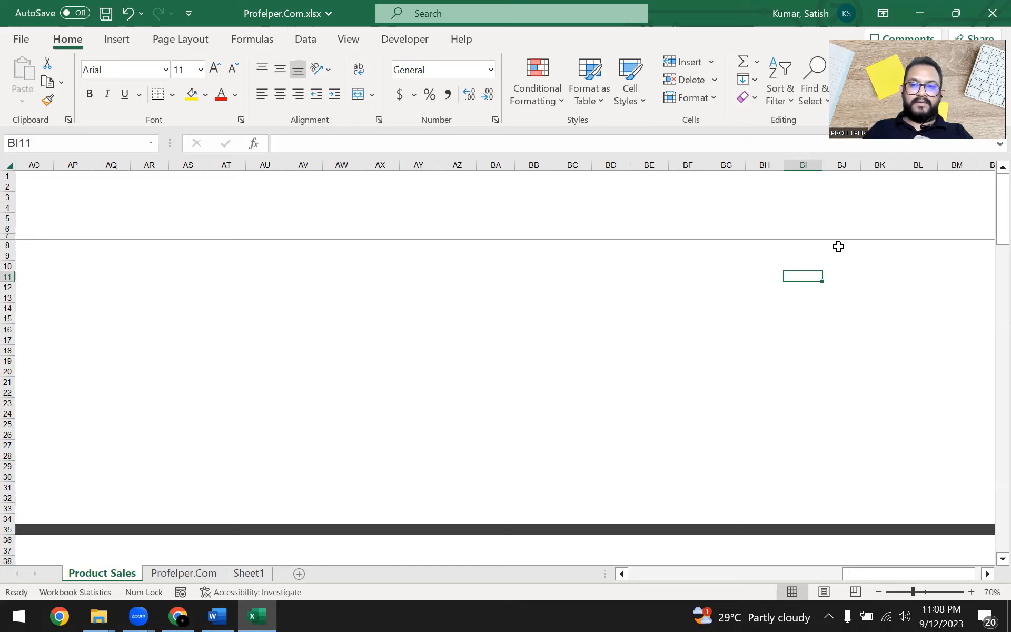
Jump to the named range by entering "Machines" in the Name Box
left_click(112, 143)
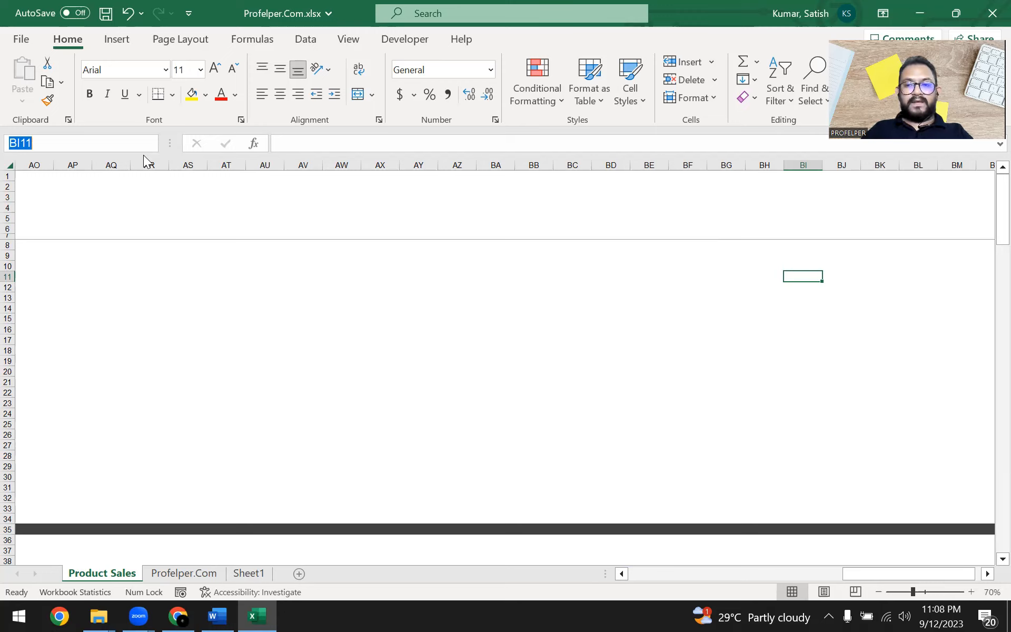
type("Ma")
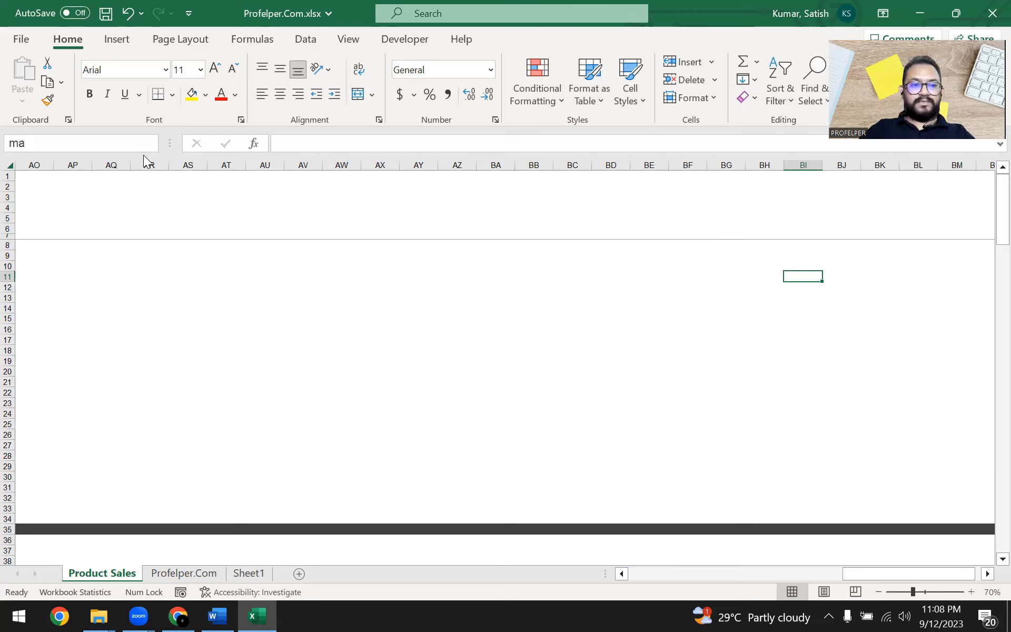
type("chines")
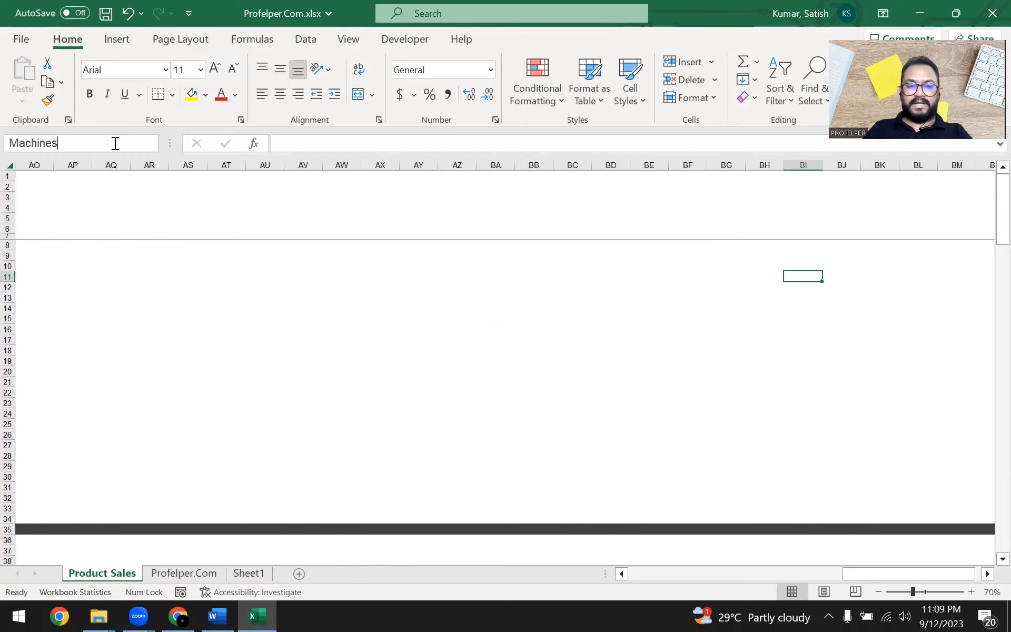
key("Return")
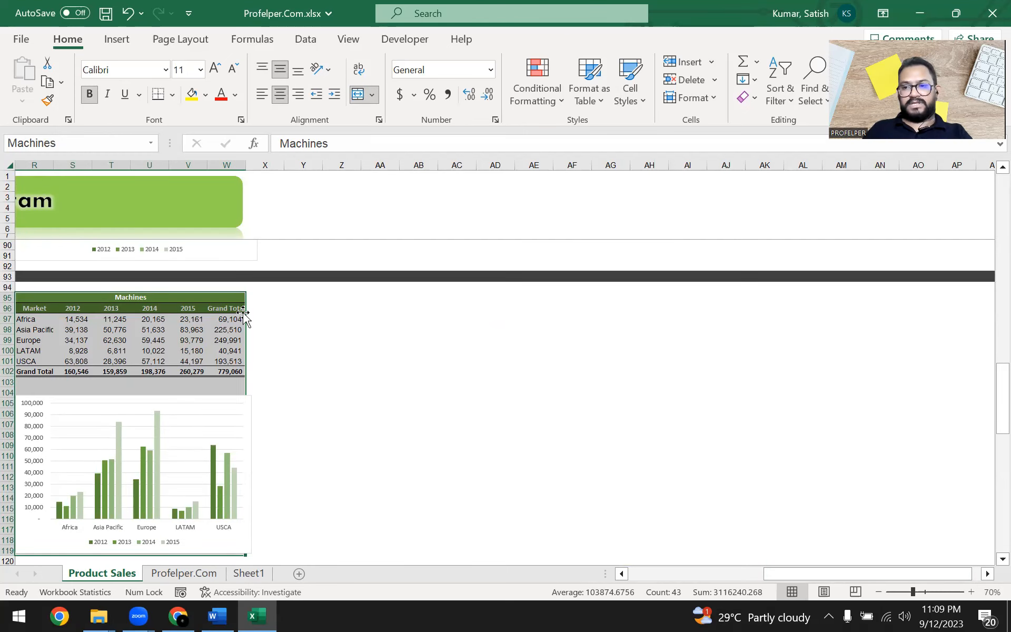
Return to the start of Product Sales, make empty cell H22 active, and go to Machines from the Name Box's list of defined names
scroll(717, 461, "up", 3)
scroll(717, 461, "up", 6)
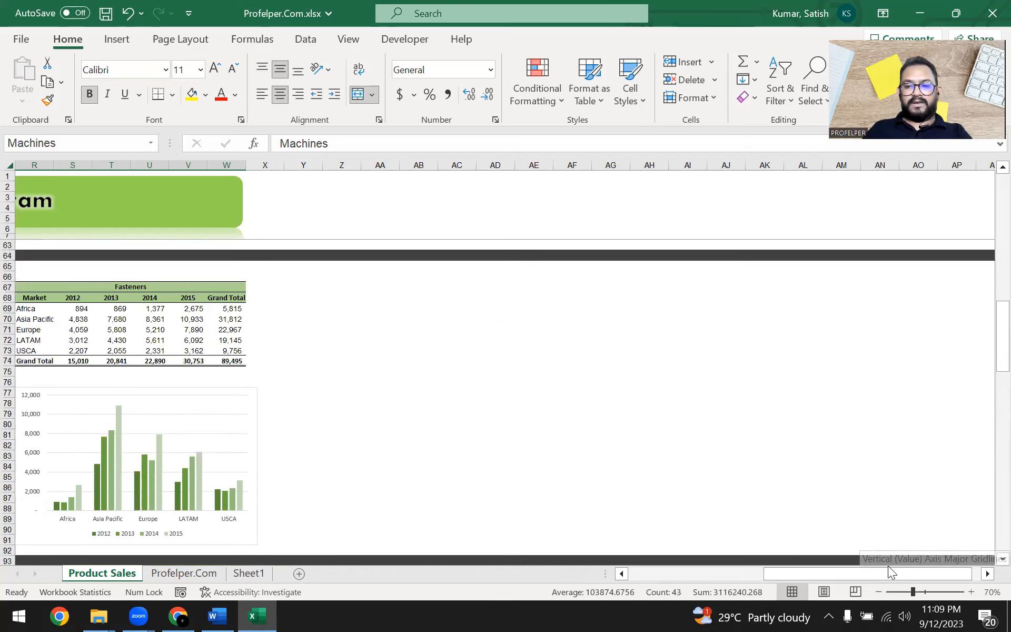
left_click_drag(886, 571, 621, 569)
scroll(306, 416, "up", 8)
scroll(305, 416, "up", 10)
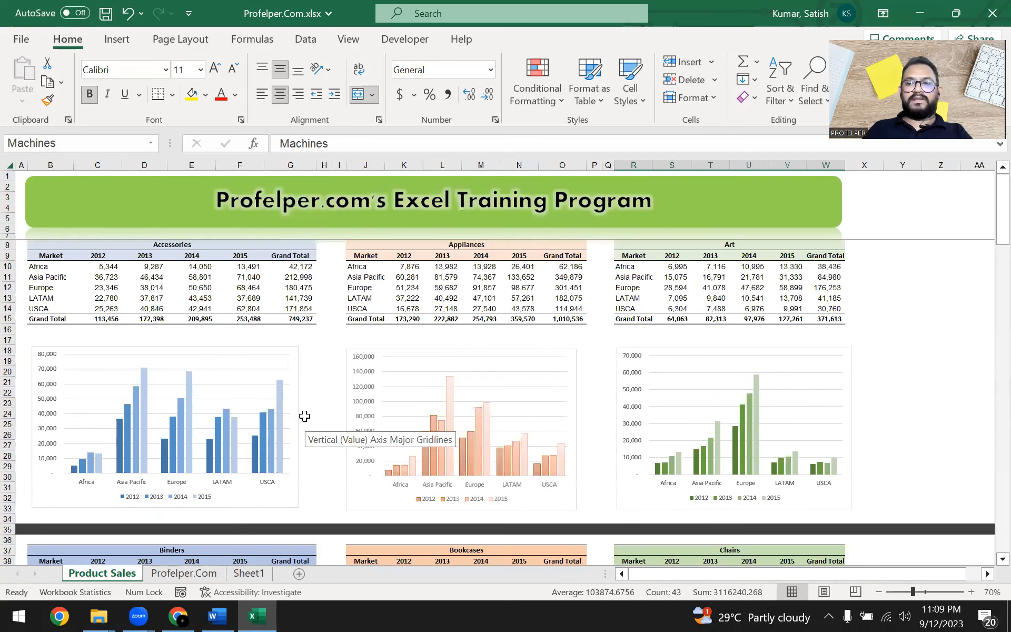
left_click(177, 318)
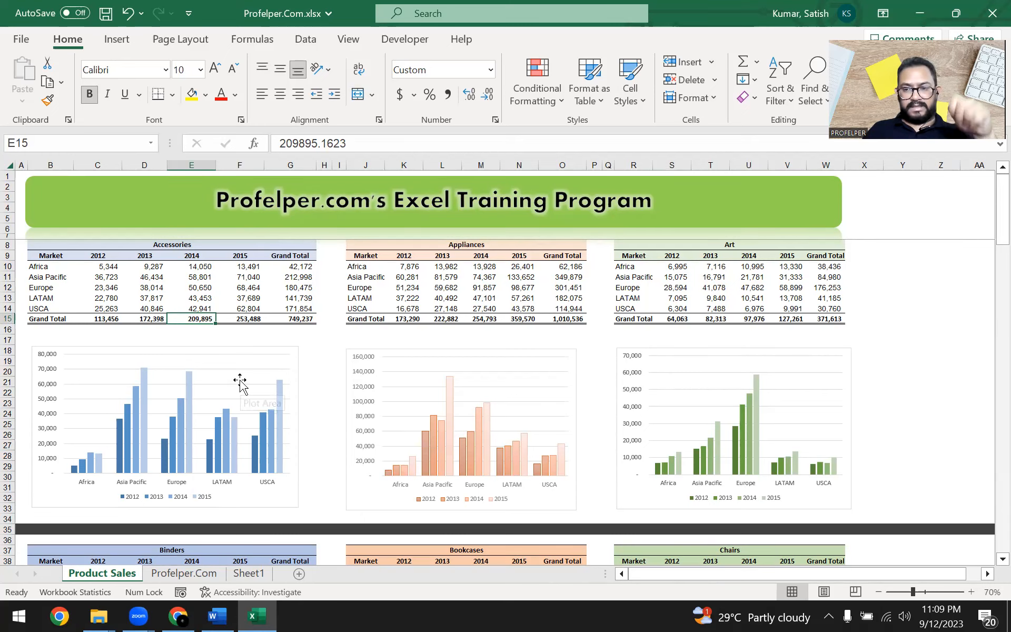
left_click(131, 146)
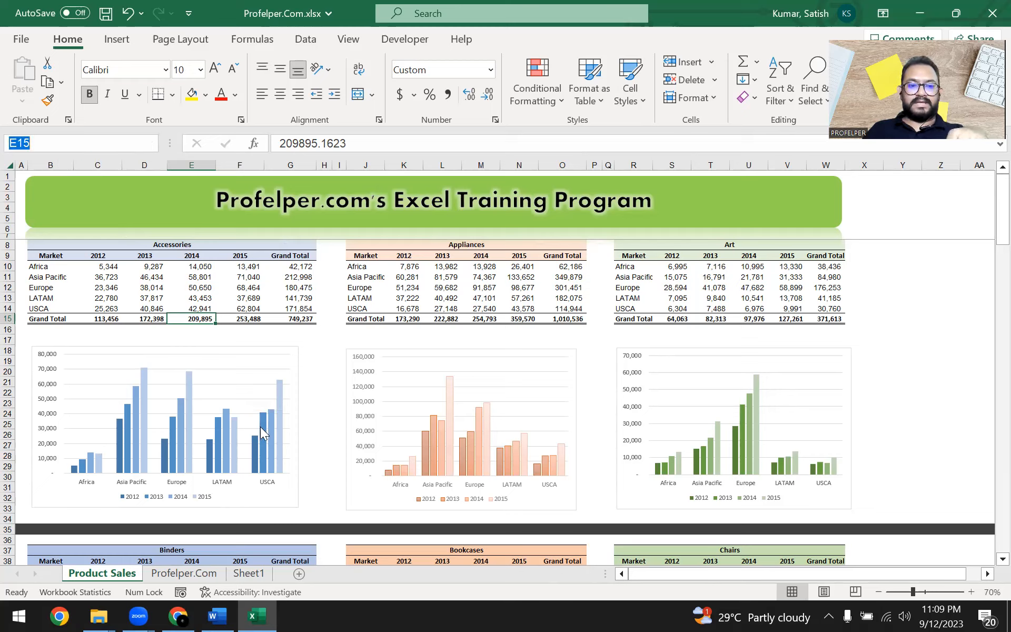
left_click(324, 392)
left_click(150, 143)
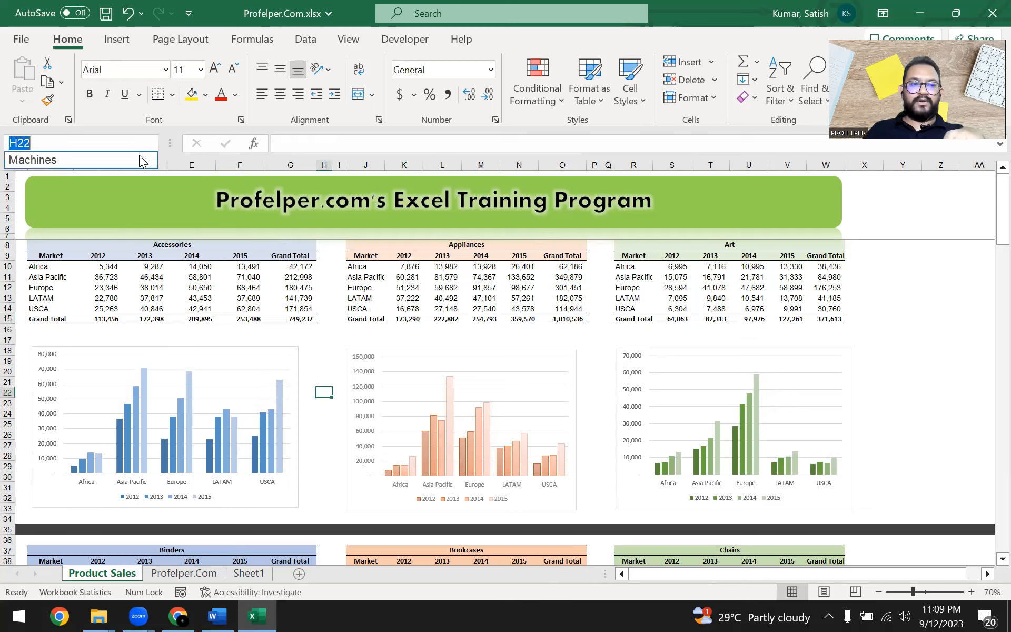
left_click(57, 160)
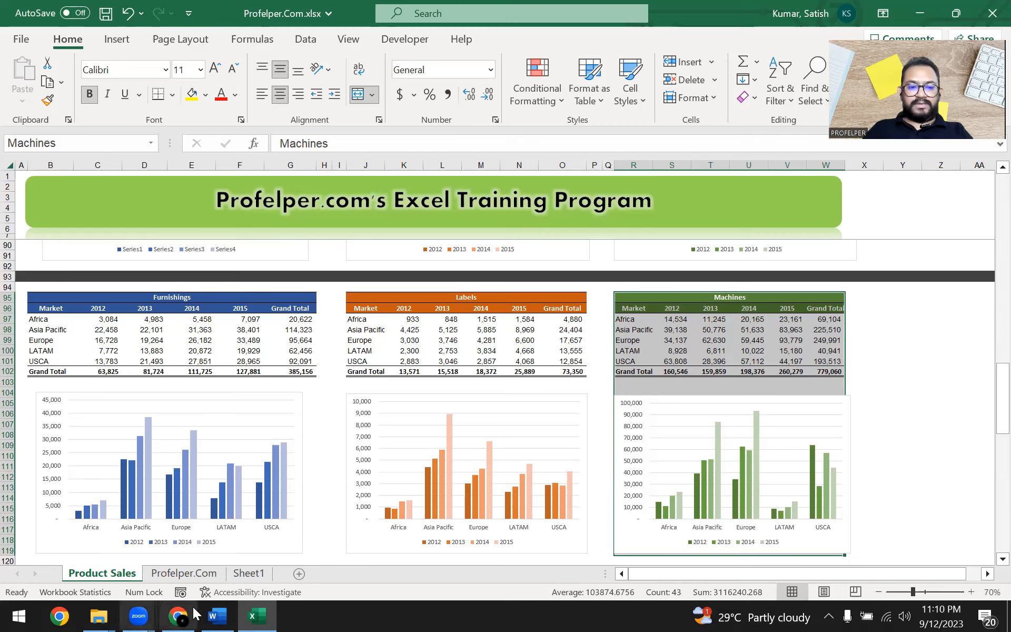
Deselect the circle on the Profelper.Com sheet and unhide the hidden worksheet One
left_click(200, 577)
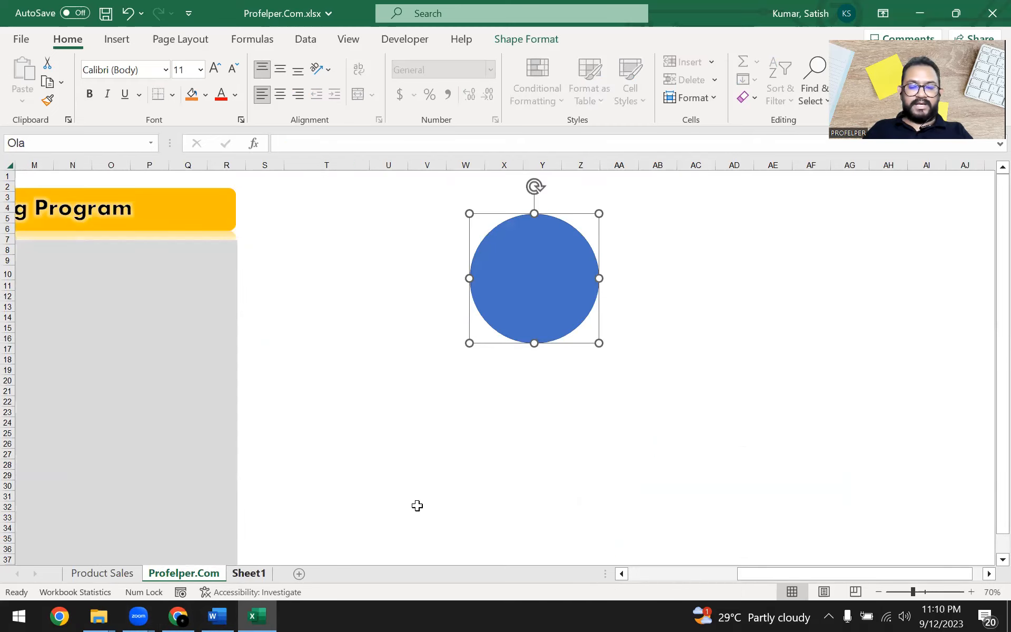
left_click(580, 422)
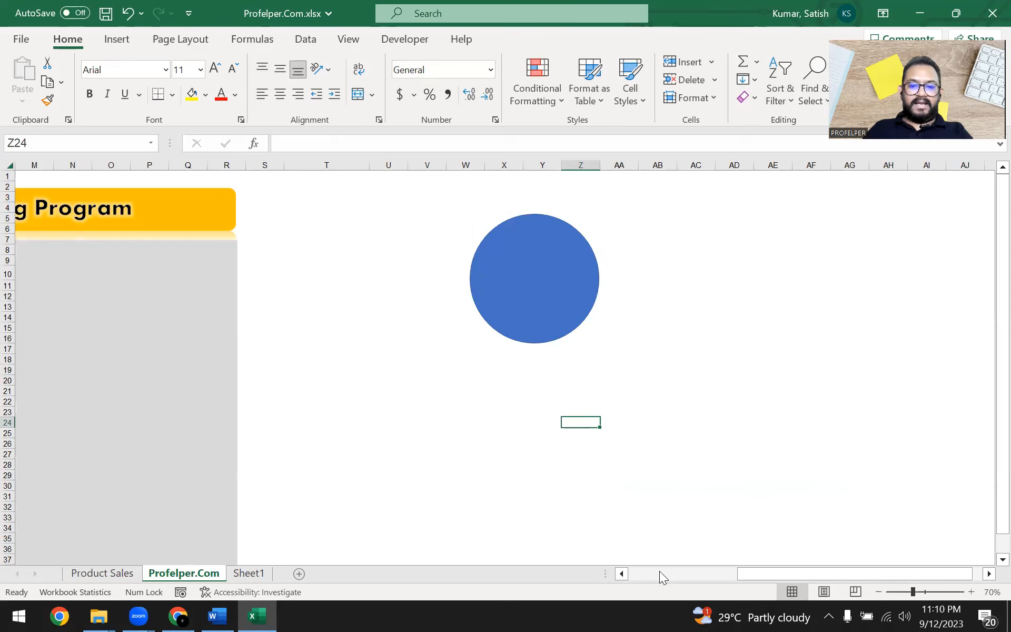
right_click(215, 567)
left_click(280, 532)
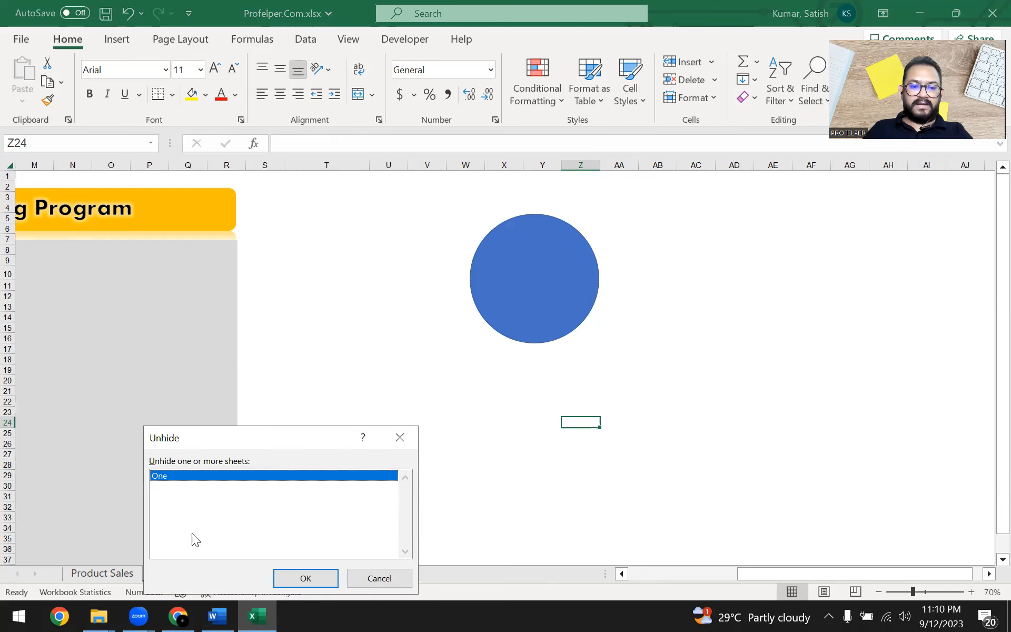
left_click(306, 577)
On sheet One, select the empty range I5:L16 beside the rectangle and name it "WorkArea" using the Name Box
scroll(444, 437, "down", 6)
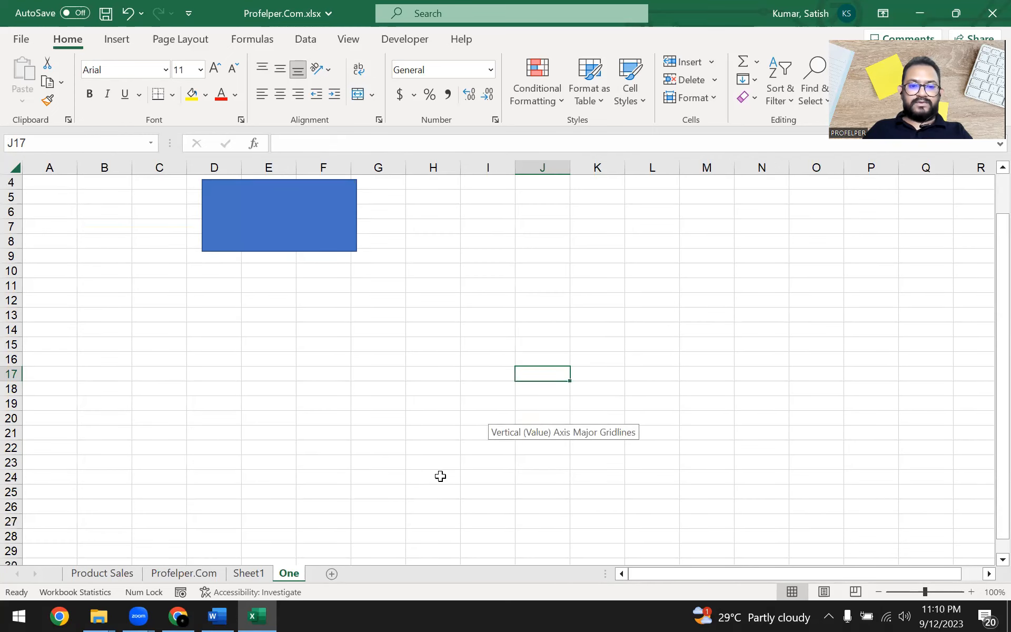
scroll(483, 488, "up", 6)
left_click(451, 335)
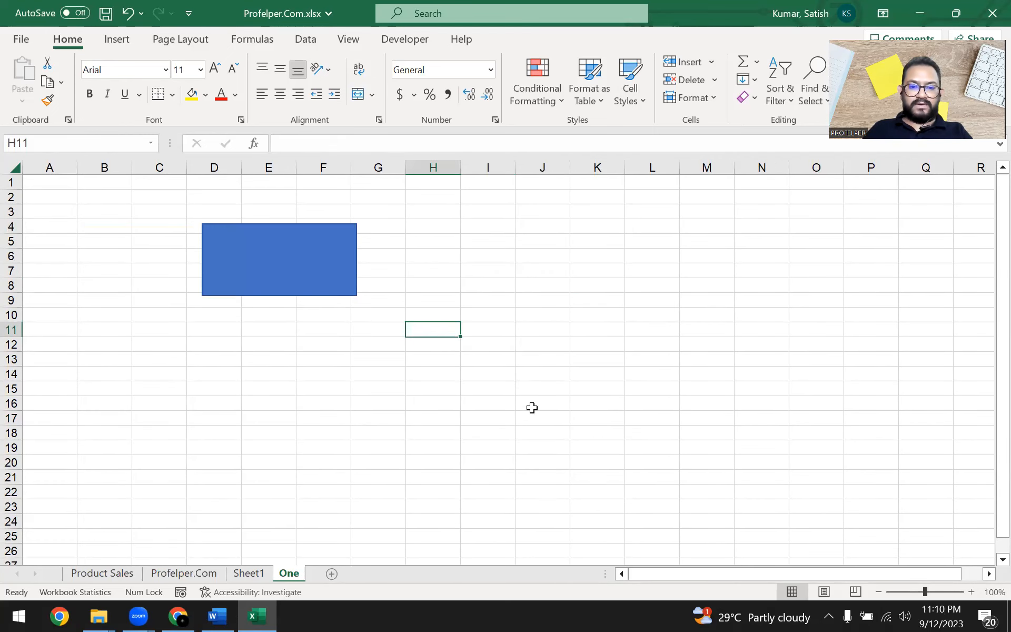
left_click(523, 364)
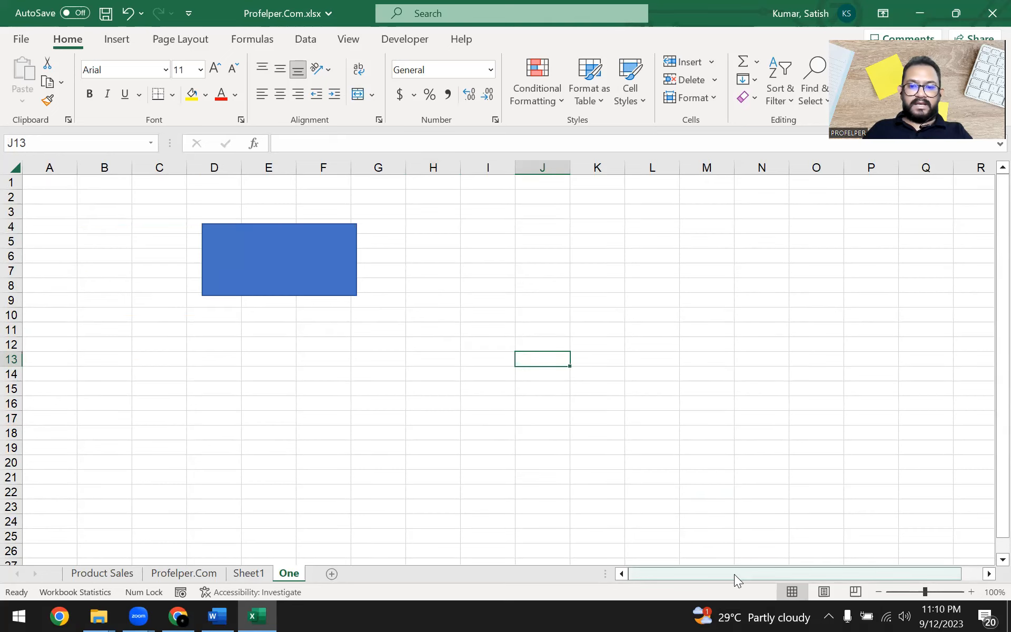
left_click_drag(466, 245, 628, 400)
left_click(96, 138)
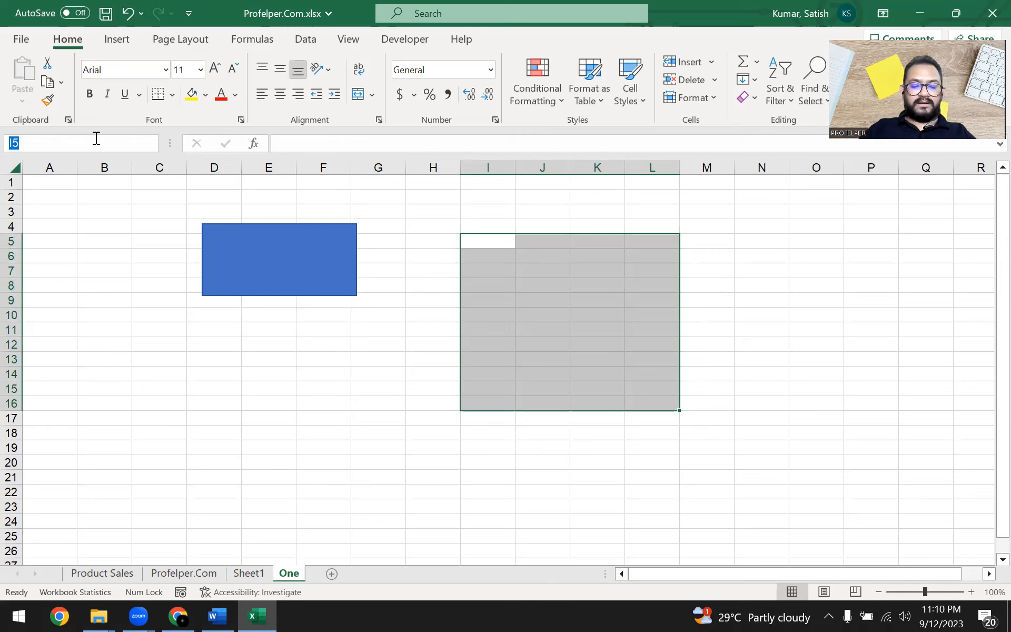
type("Work")
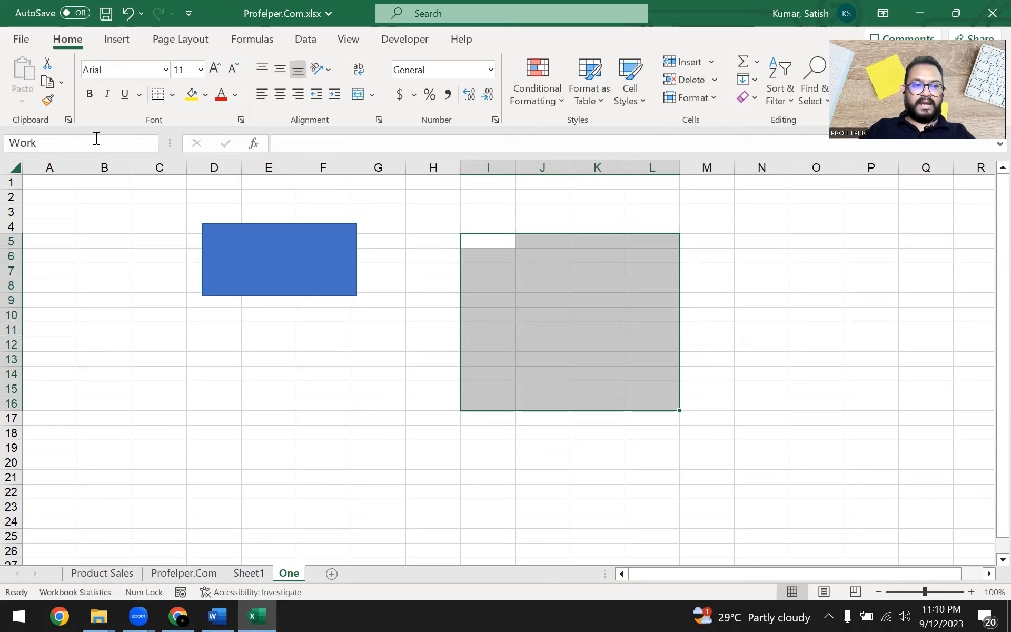
type("Area")
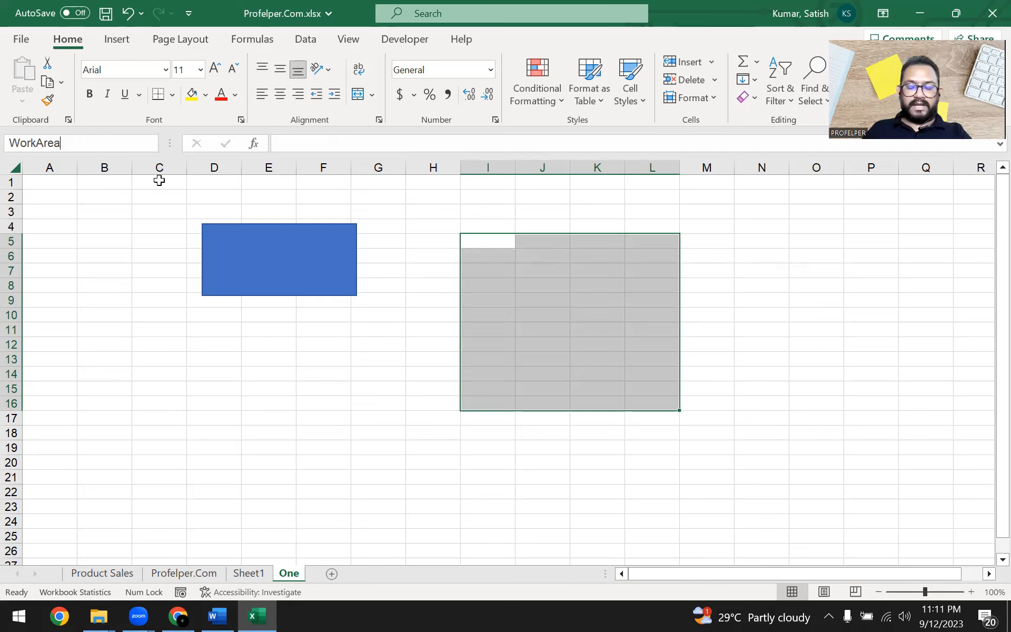
key("Return")
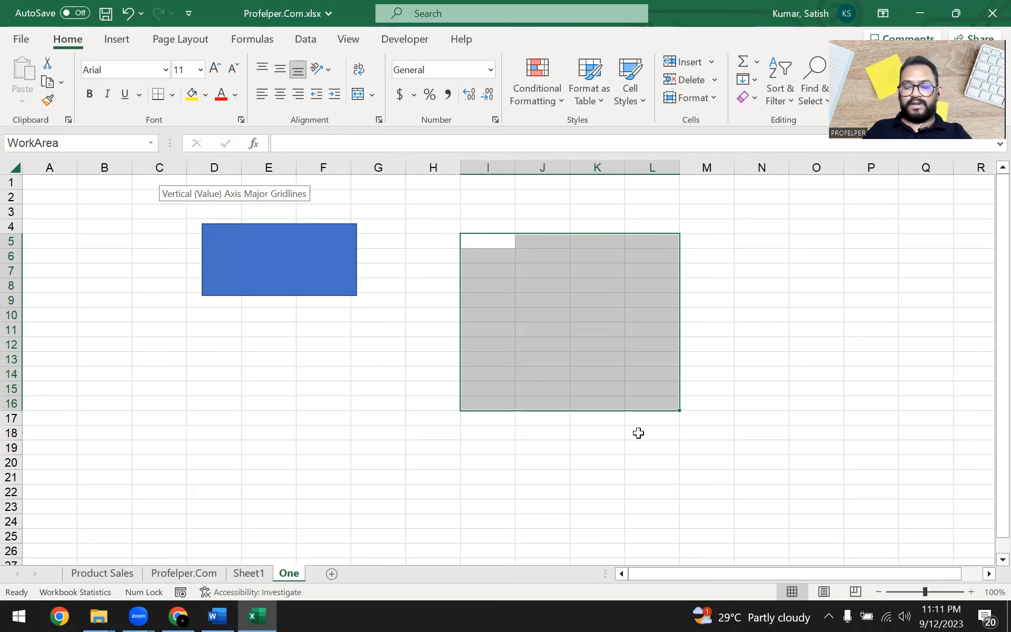
left_click(743, 349)
left_click(688, 340)
left_click(266, 440)
left_click(109, 362)
left_click(548, 416)
left_click_drag(677, 335, 686, 333)
left_click(268, 375)
left_click(111, 343)
left_click(174, 331)
left_click(658, 301)
left_click(681, 263)
left_click_drag(544, 257, 710, 371)
left_click(806, 316)
left_click_drag(546, 214, 711, 360)
left_click(799, 346)
With empty cell N14 active, select the named range by entering "WorkArea" in the Name Box
left_click(769, 375)
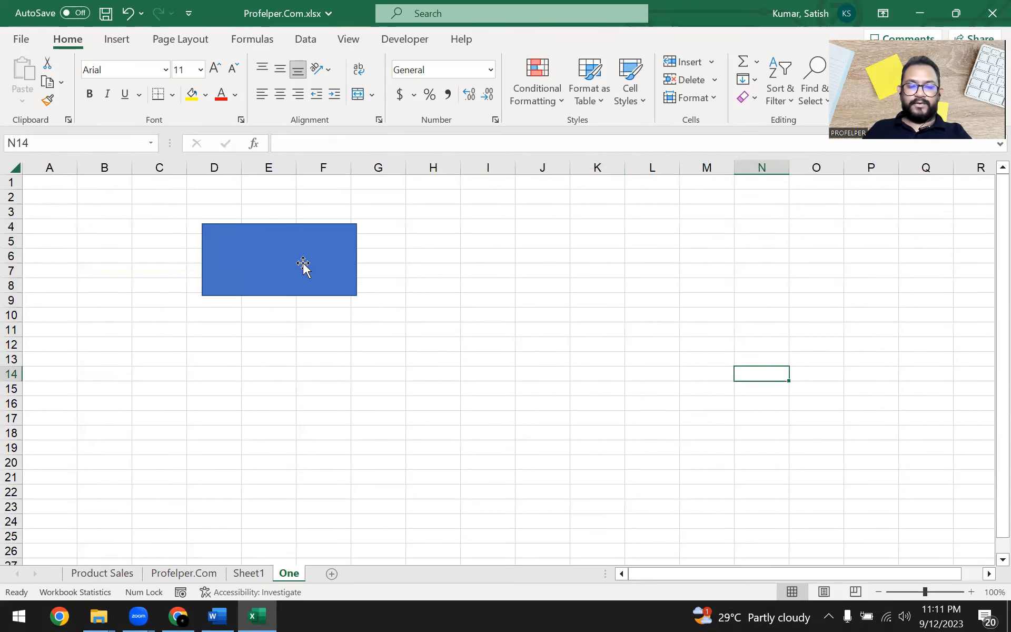
left_click(106, 144)
type("W")
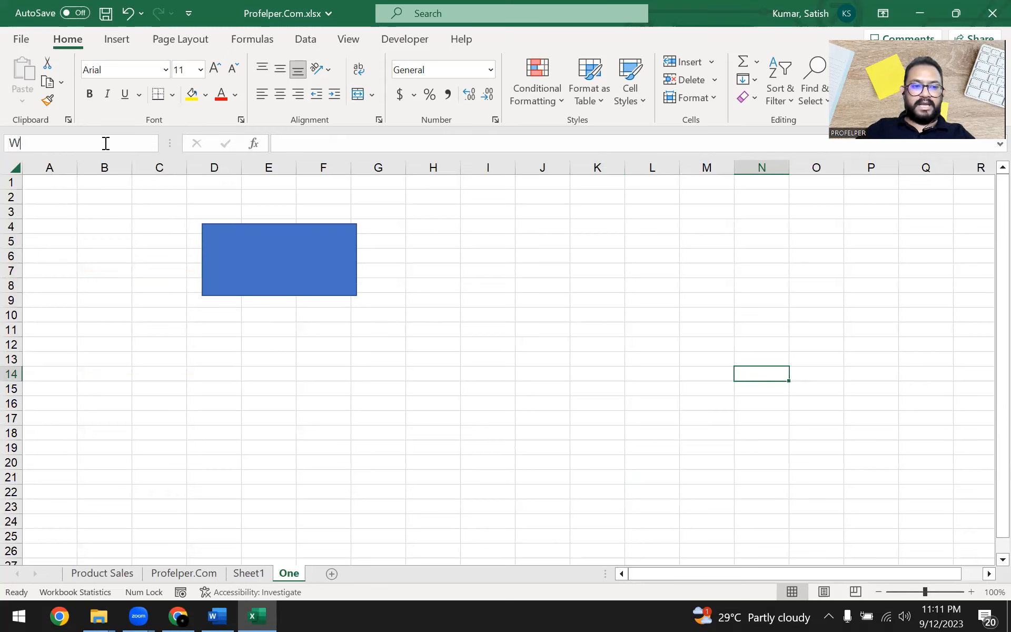
type("orkArea")
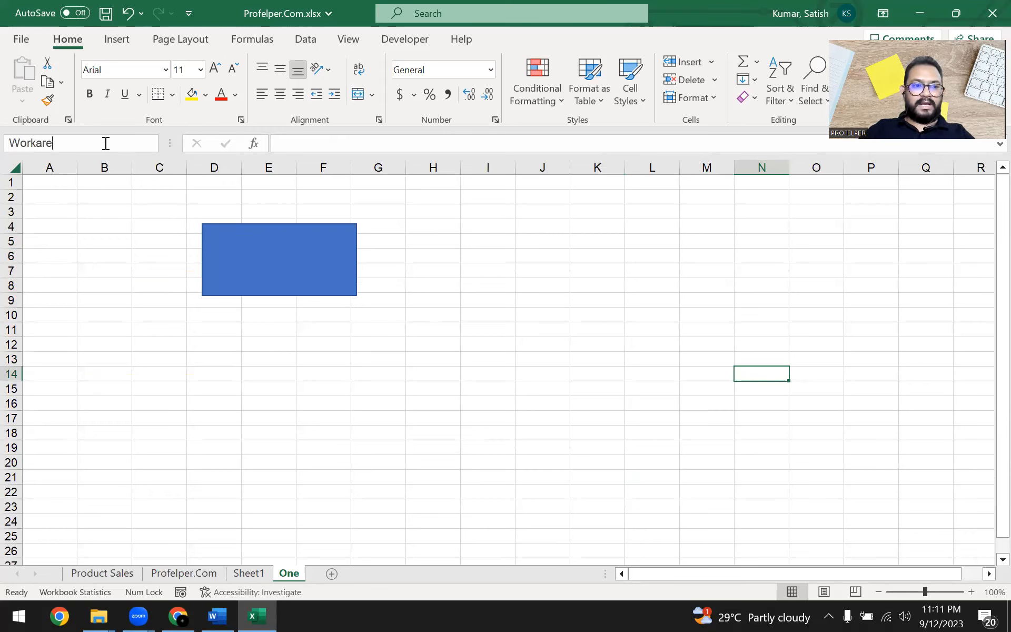
key("Return")
Make cell A16 active, and reselect the WorkArea range from the Name Box's list of defined names
left_click(37, 401)
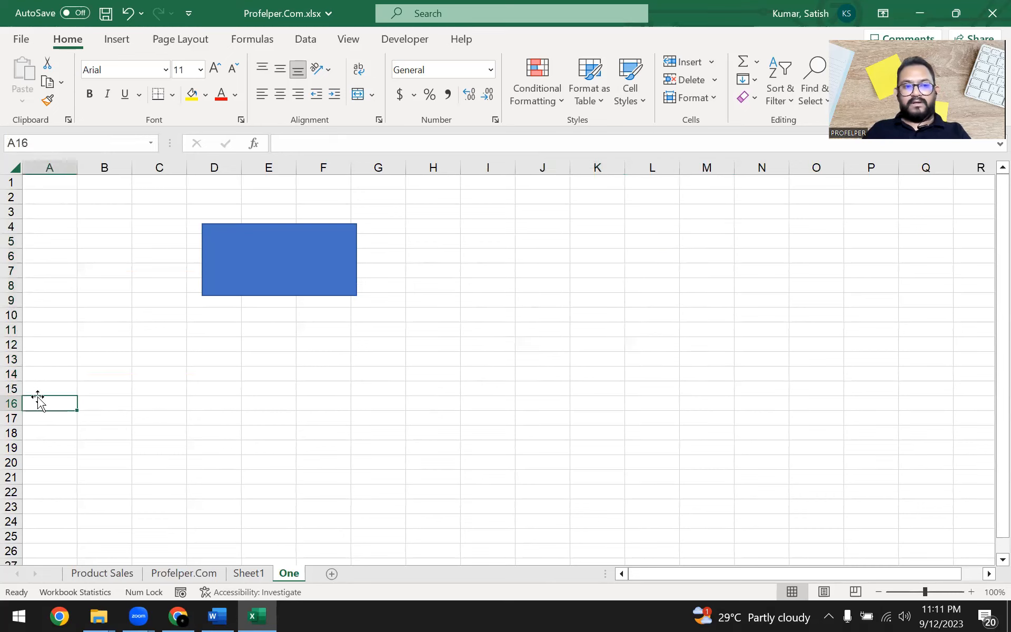
left_click(151, 143)
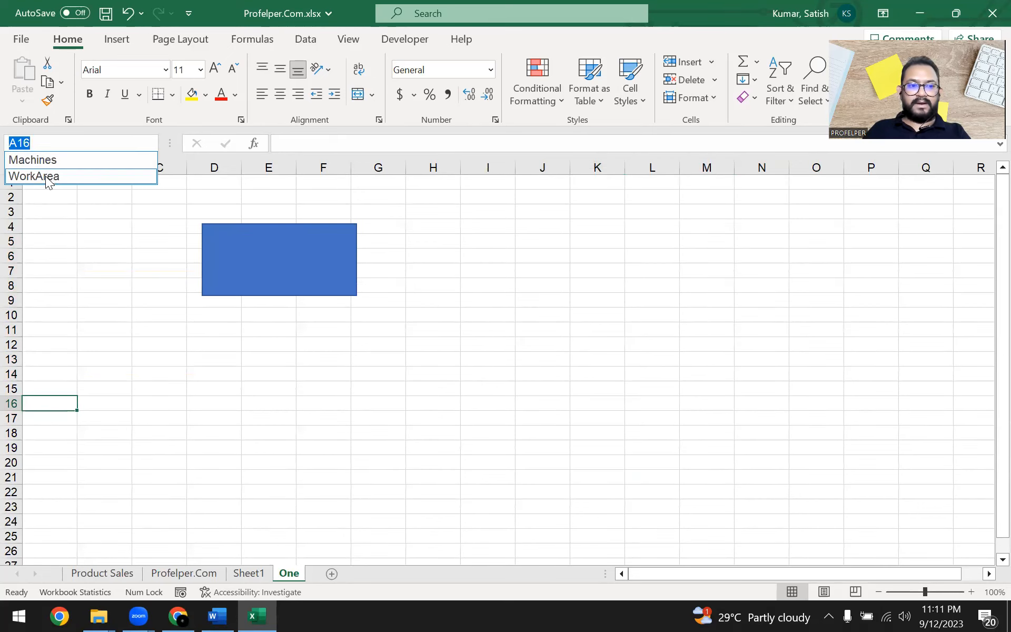
left_click(55, 177)
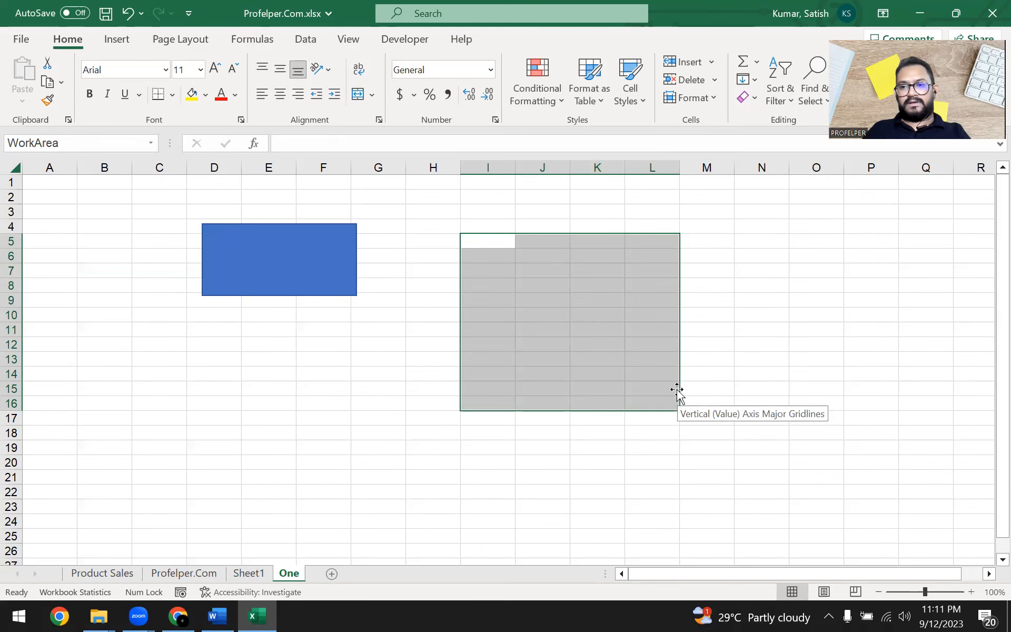
Jump to the Machines range on Product Sales using the Name Box's list of defined names, and return to WorkArea on sheet One the same way
left_click(620, 371)
left_click(150, 144)
left_click(151, 144)
left_click(99, 160)
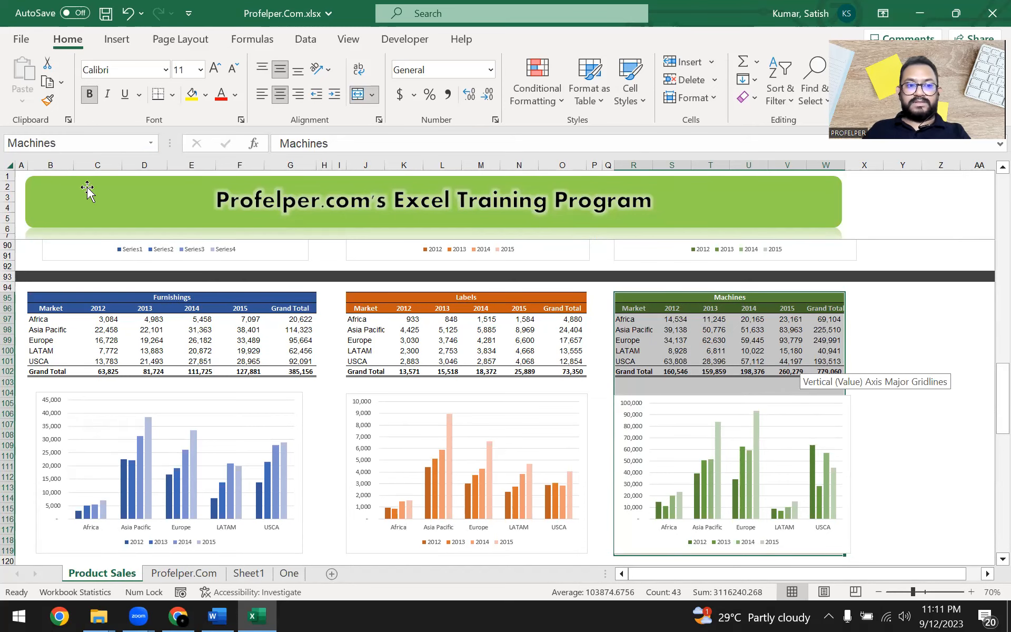
left_click(151, 143)
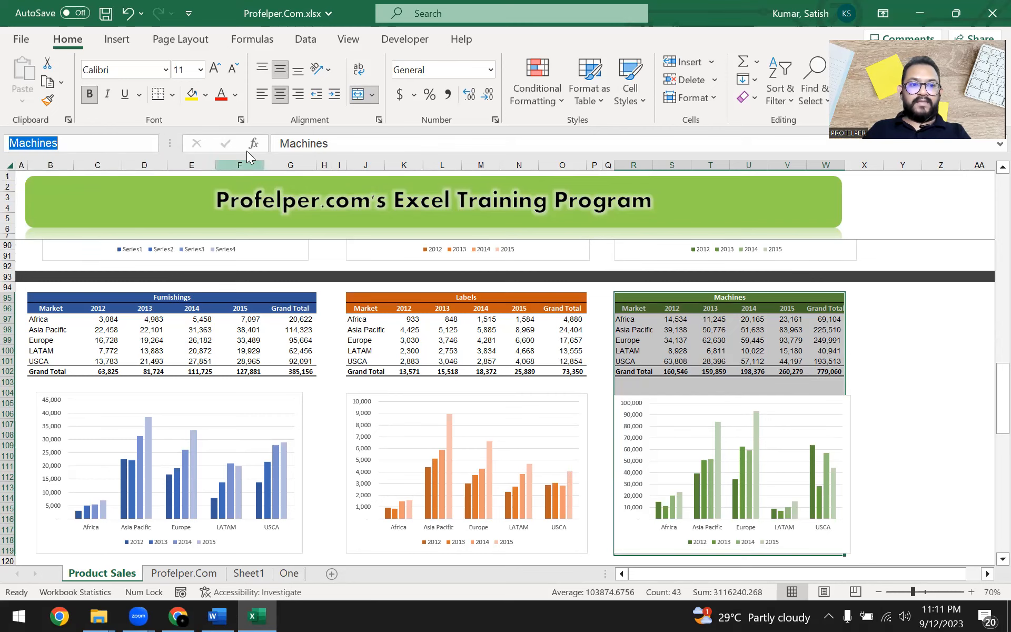
left_click(129, 174)
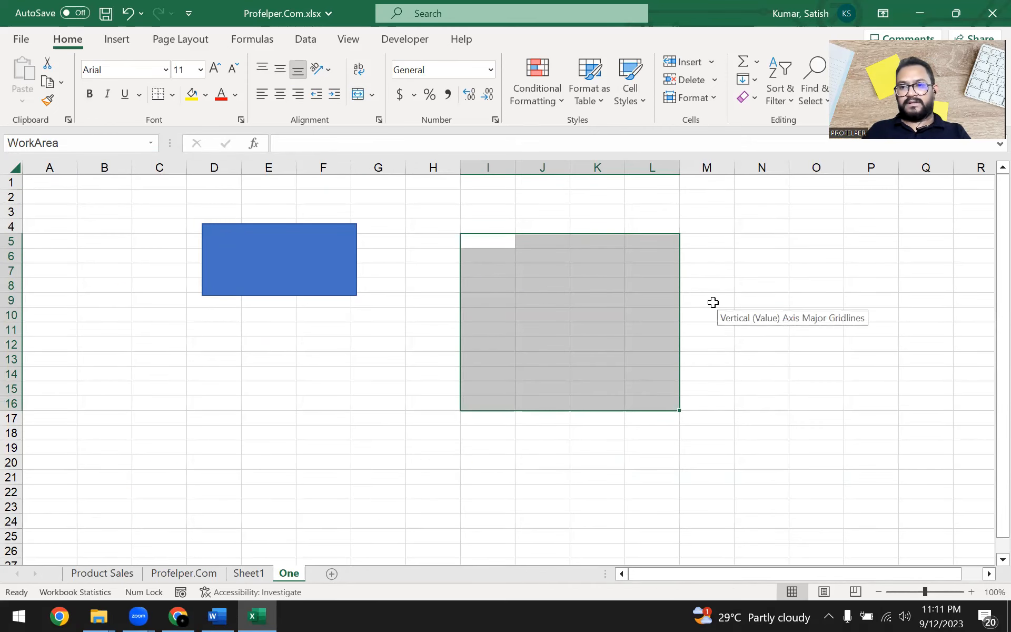
Manually select I5:K15 on sheet One, make J17 active, and reselect the WorkArea range from the Name Box's list of defined names
left_click_drag(495, 243, 621, 389)
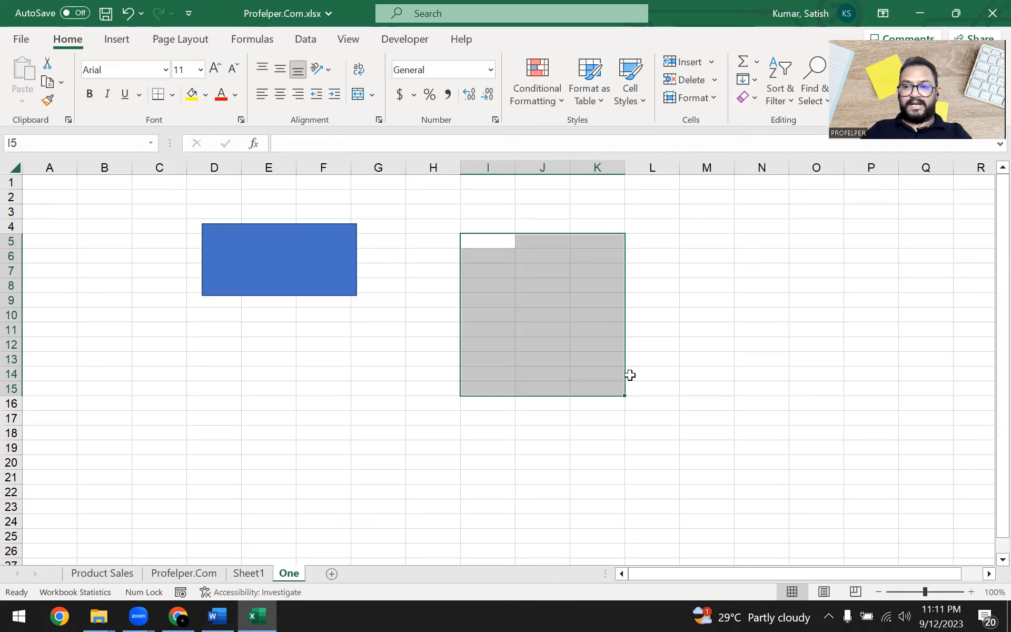
left_click(564, 415)
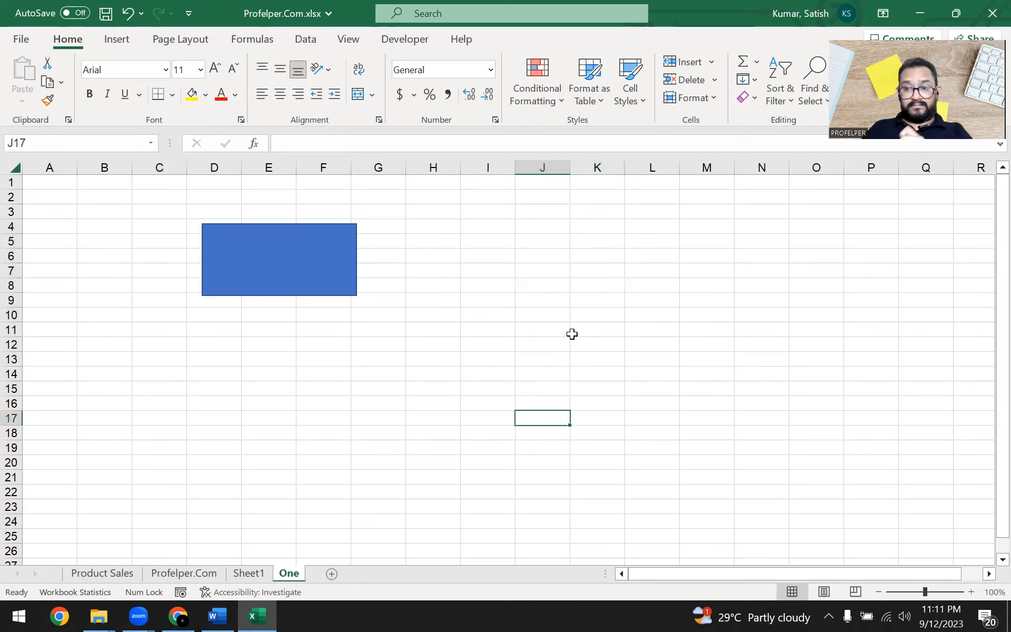
left_click(150, 142)
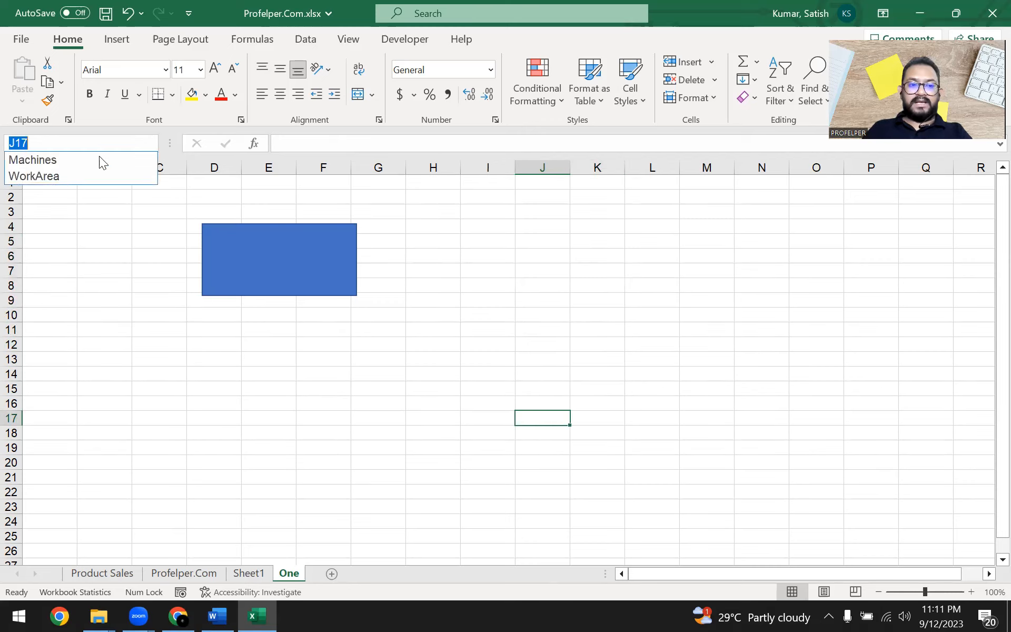
left_click(29, 177)
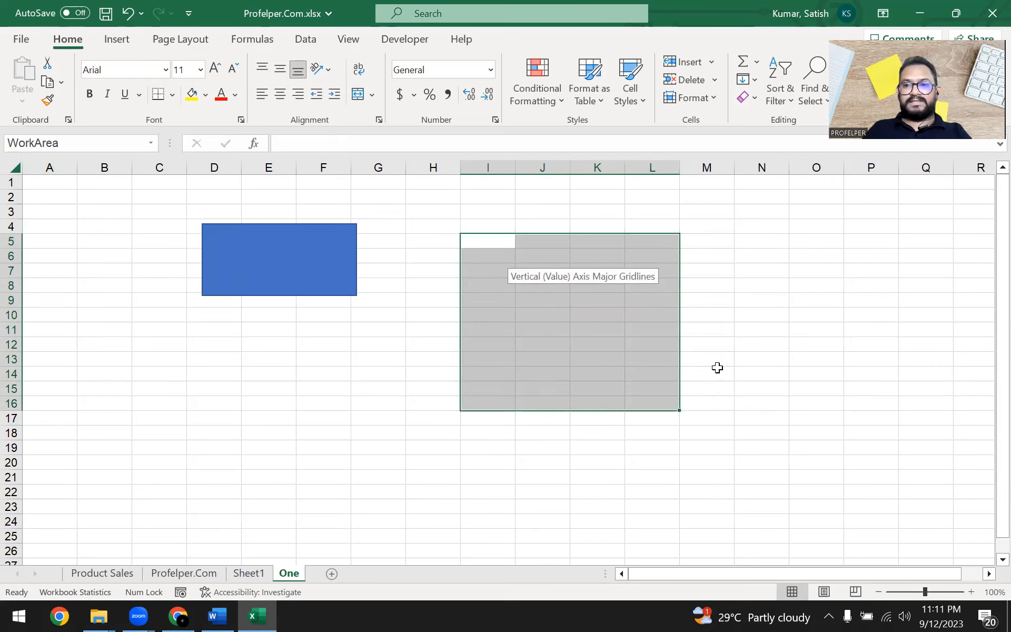
From cell G18, go to the Machines range through the Name Box's list of defined names, and deselect it by activating Y103
left_click(355, 429)
left_click(150, 142)
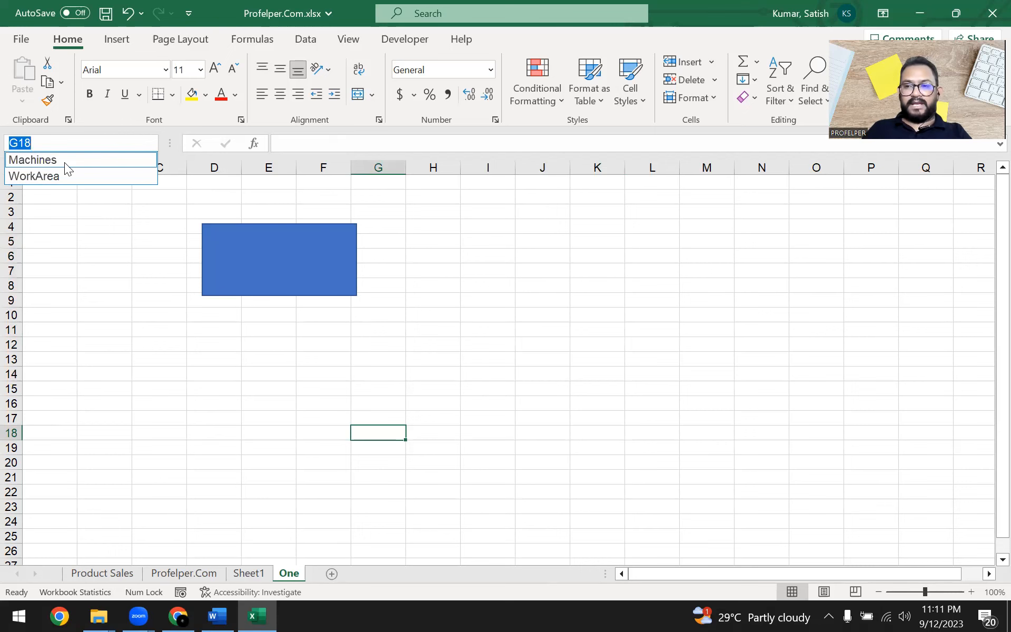
left_click(65, 162)
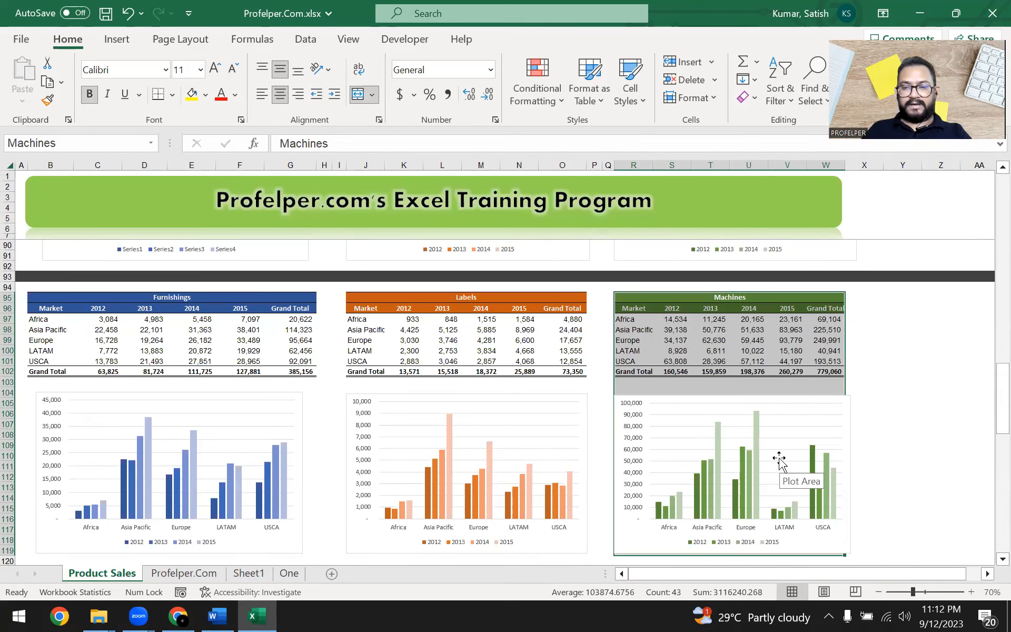
left_click(903, 381)
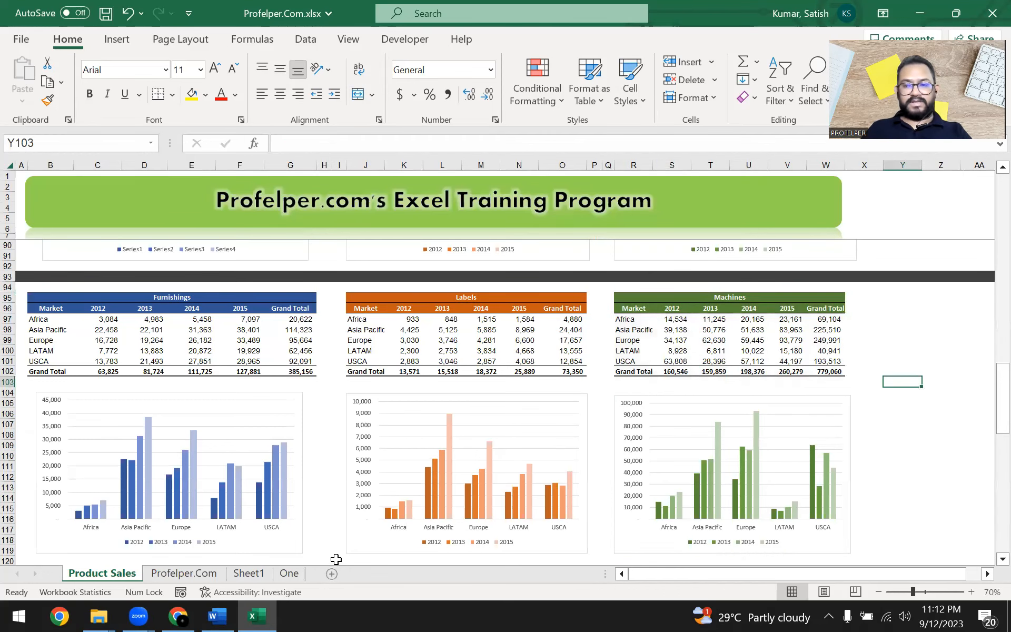
Return to sheet One, try a manual cell selection in the empty area beside the rectangle, and make cell K7 active
left_click(289, 572)
left_click(404, 372)
left_click_drag(533, 302, 583, 376)
left_click(607, 277)
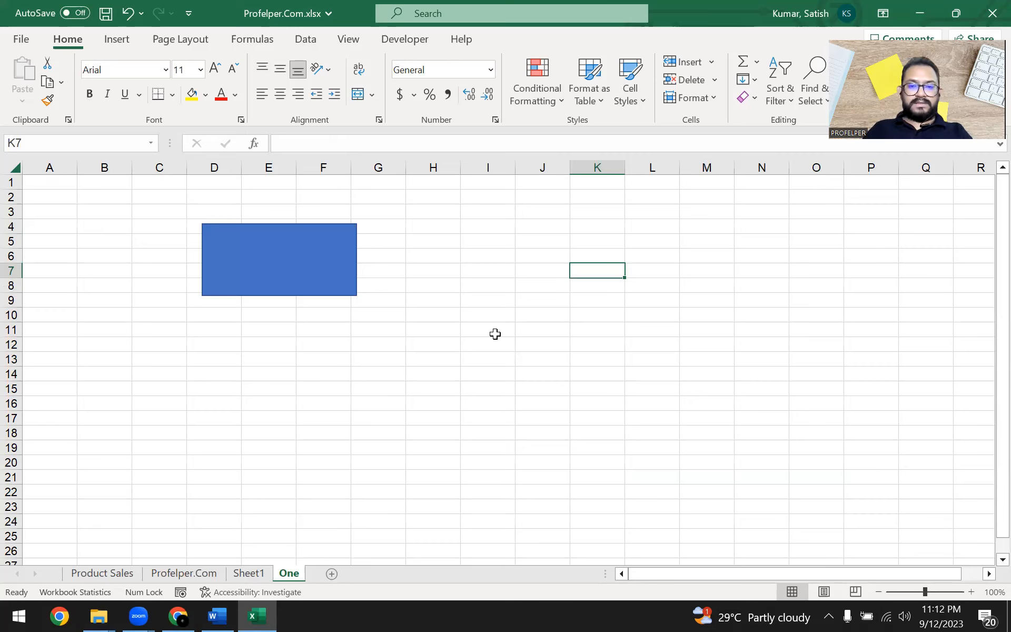
Stretch selections from cell I6 to ranges such as I6:L11, I6:K10, I6:J10 and I6:K11, examining the row and column counts in the Name Box
left_click_drag(486, 253, 658, 336)
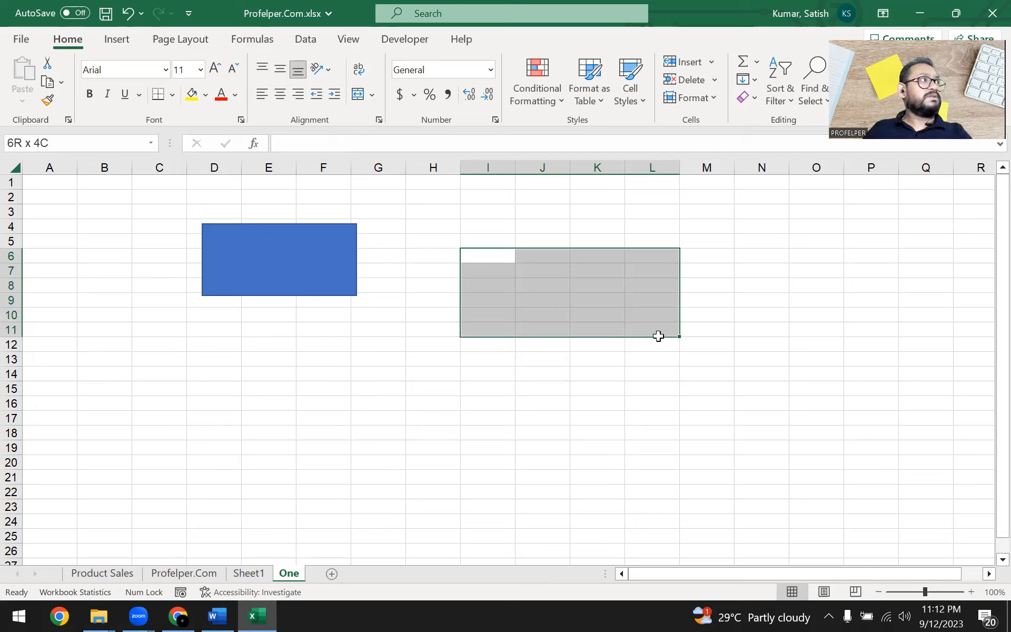
left_click_drag(658, 336, 666, 345)
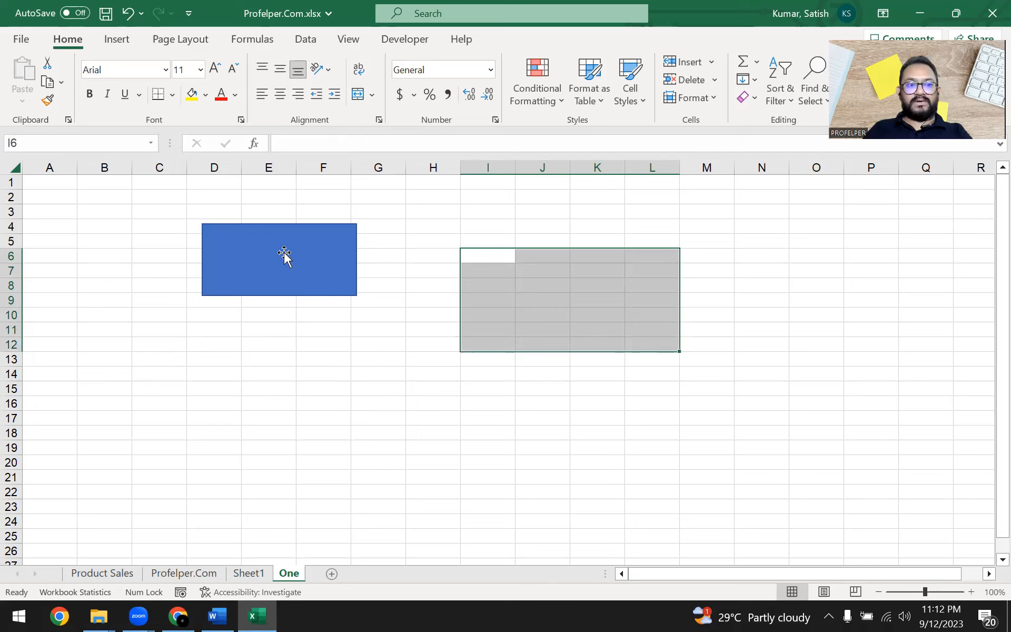
left_click_drag(500, 258, 591, 308)
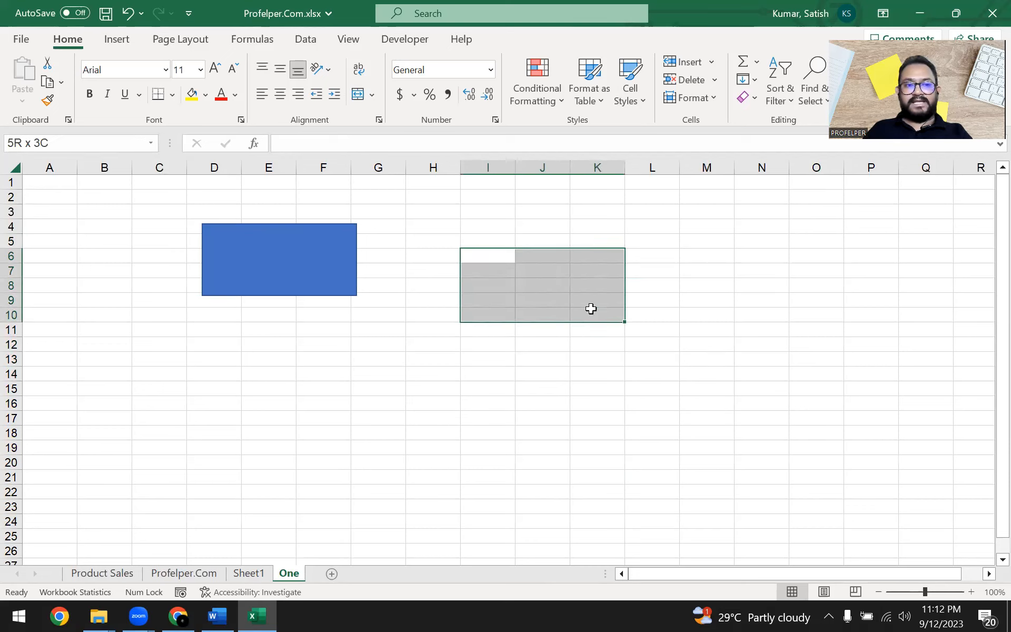
left_click_drag(591, 308, 545, 310)
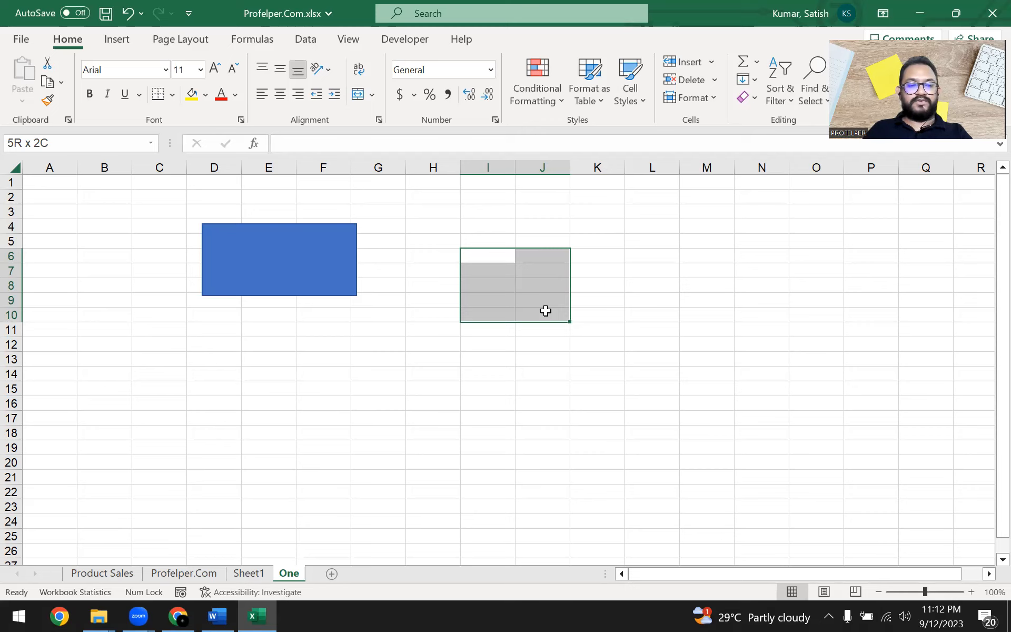
left_click_drag(545, 310, 605, 310)
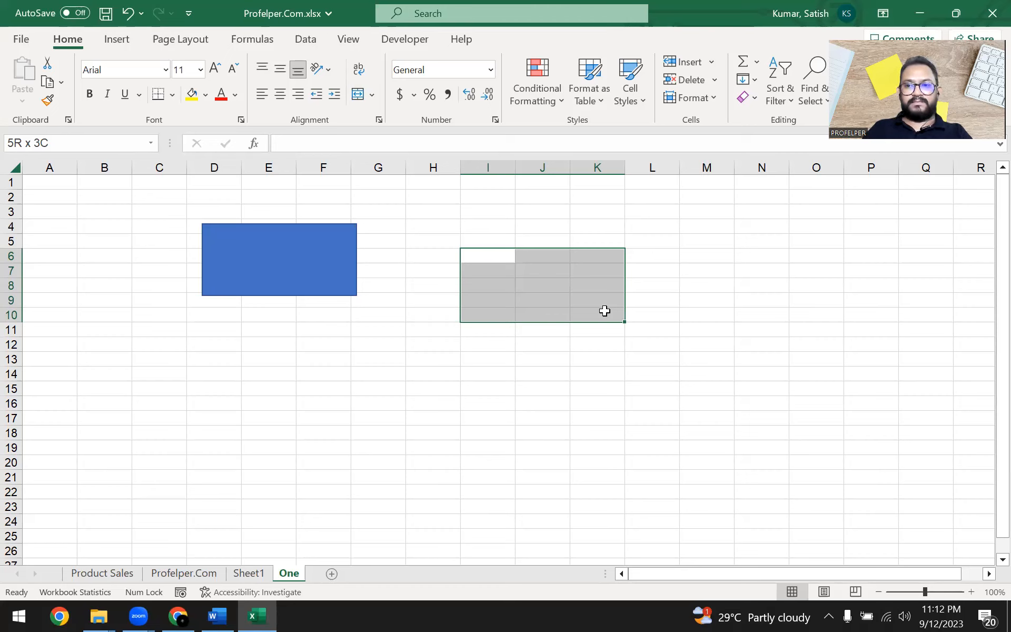
left_click_drag(605, 311, 599, 328)
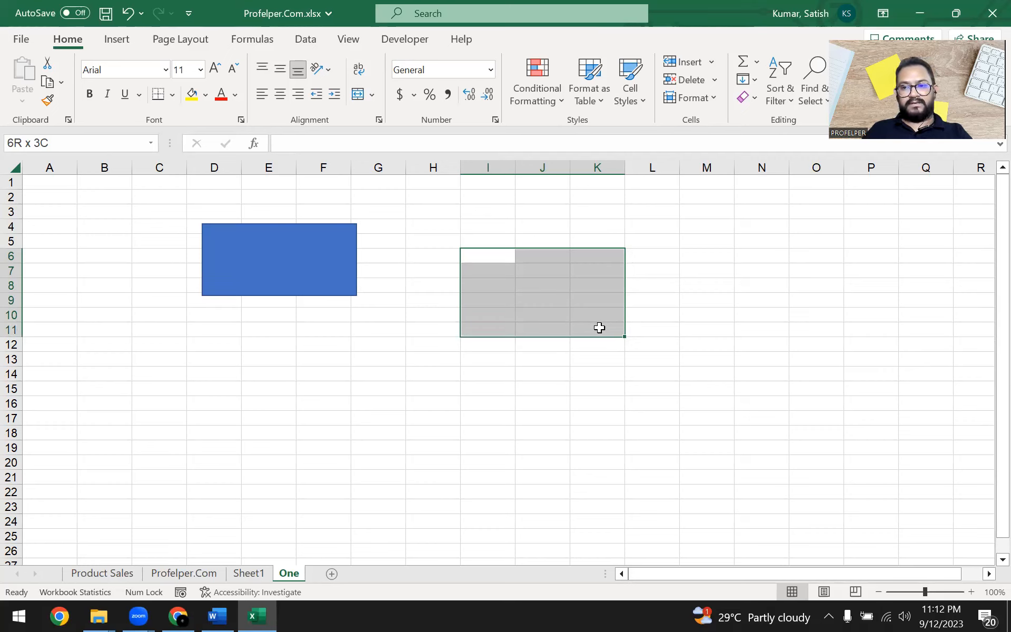
Clear the range selection and activate single cells such as I10 and J10, checking each address in the Name Box
left_click(482, 315)
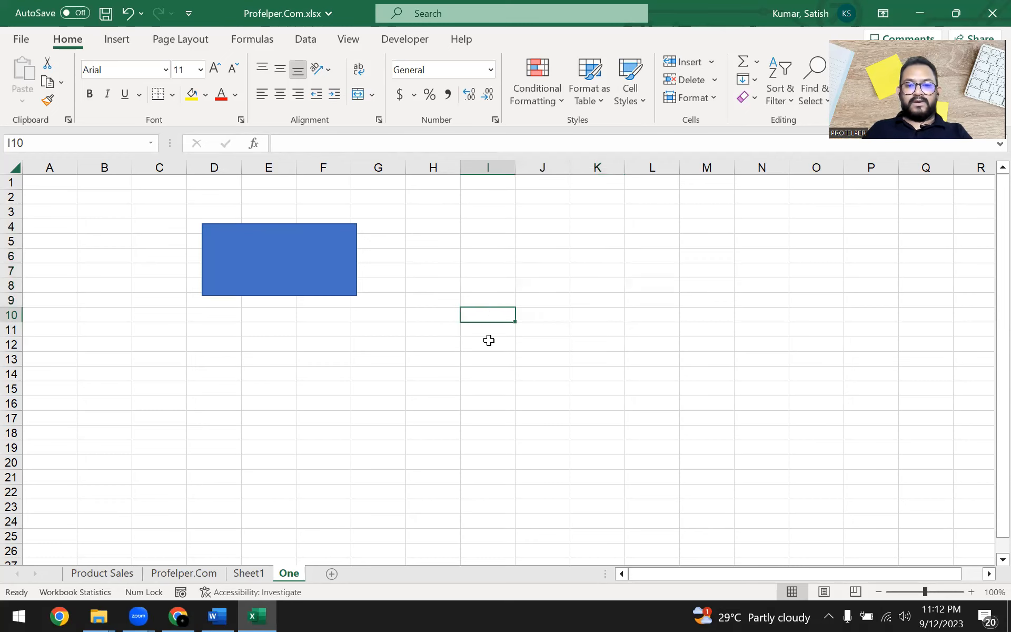
left_click(409, 451)
left_click(550, 316)
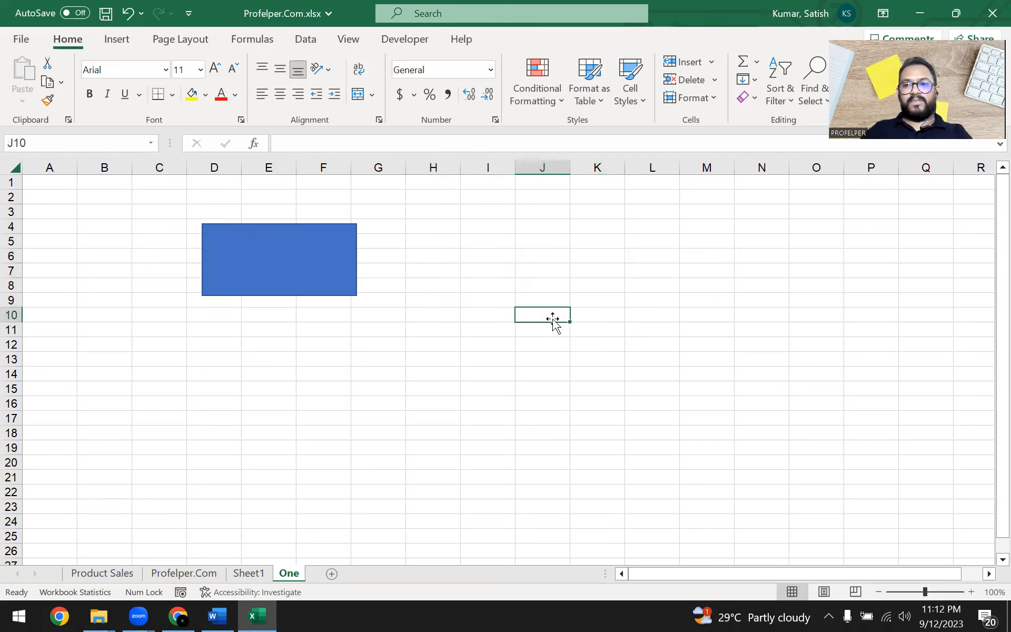